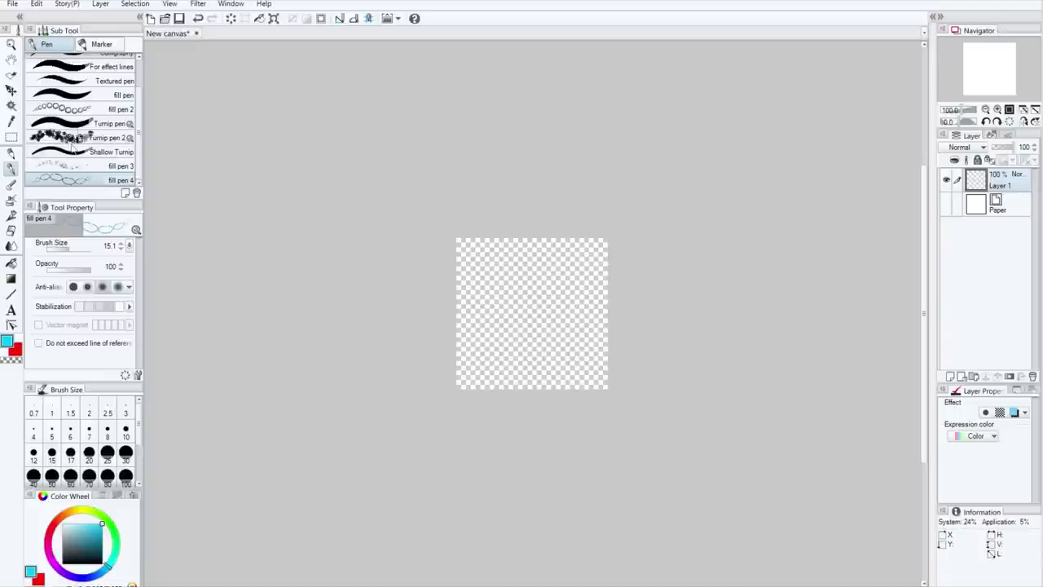
Step: Draw a black Turnip pen line down the full canvas height, redone with a zigzag kink
click(80, 123)
click(103, 562)
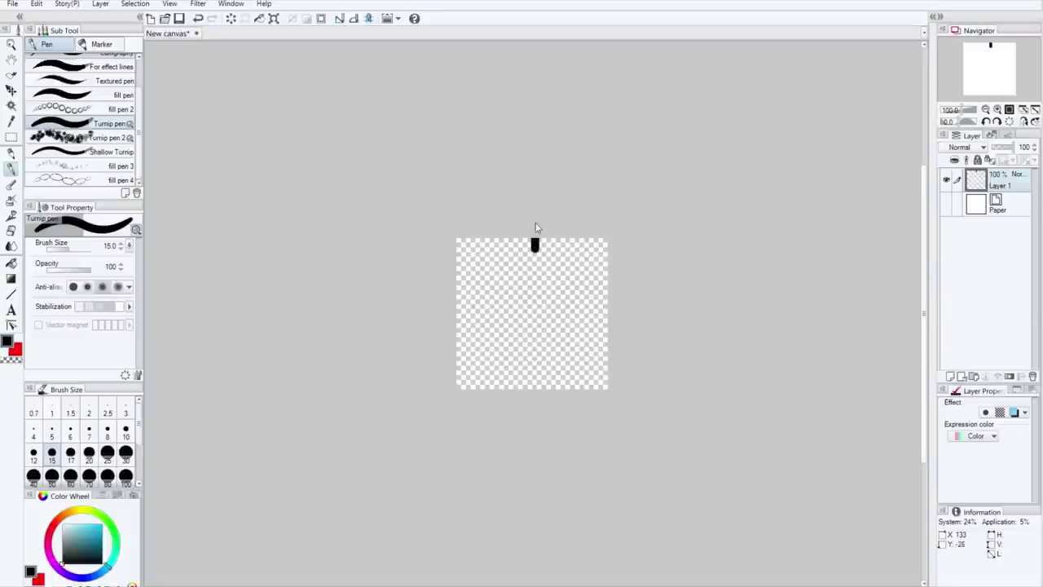
mouse_move(520, 238)
mouse_down()
mouse_move(523, 282)
mouse_move(491, 309)
mouse_move(524, 320)
mouse_move(503, 343)
mouse_move(530, 348)
mouse_move(527, 399)
mouse_up()
key(ctrl+z)
mouse_move(528, 227)
mouse_down()
mouse_move(528, 308)
mouse_move(506, 318)
mouse_move(544, 334)
mouse_move(527, 348)
mouse_move(529, 411)
mouse_up()
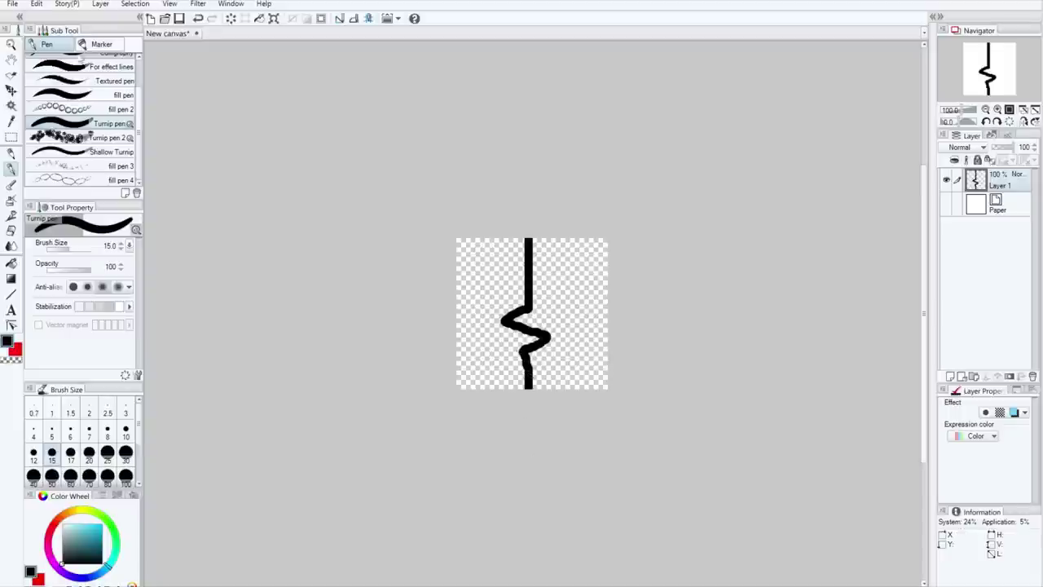
click(37, 5)
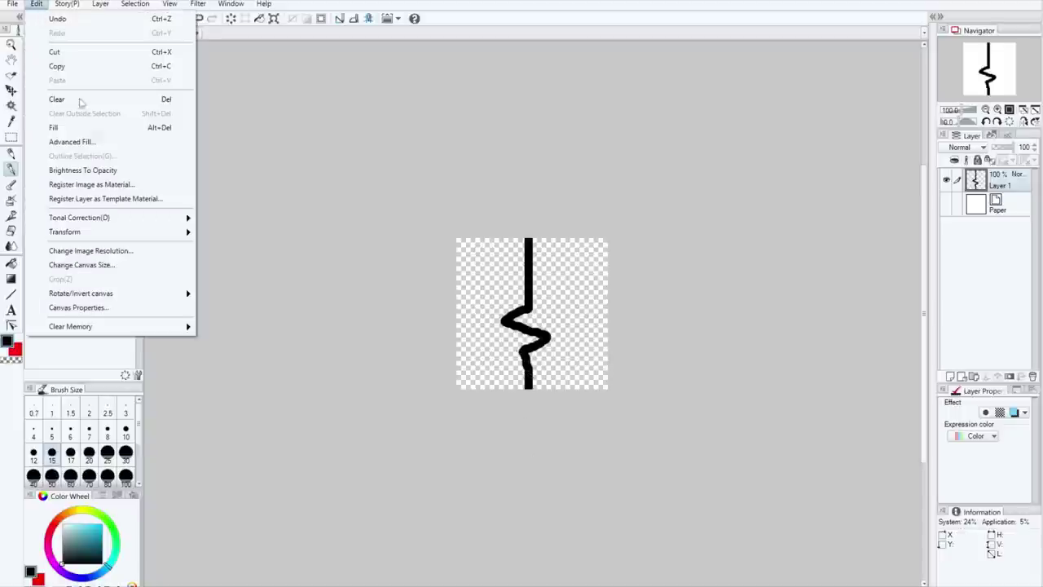
Step: Save the zigzag as image material '1BT' in Image material > Brush, tagged 'test', for brush tips
click(125, 187)
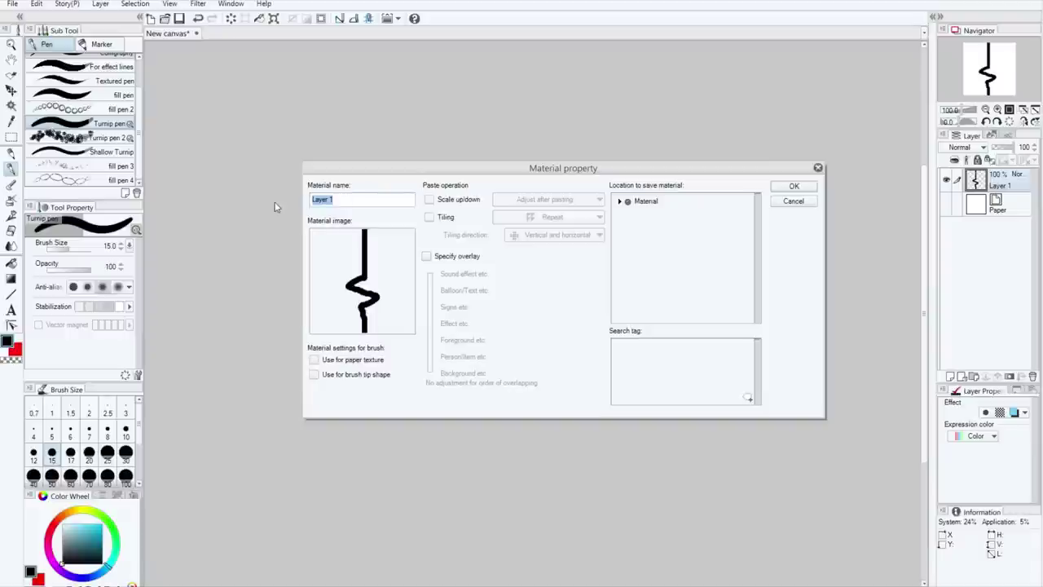
text(1BT)
click(748, 397)
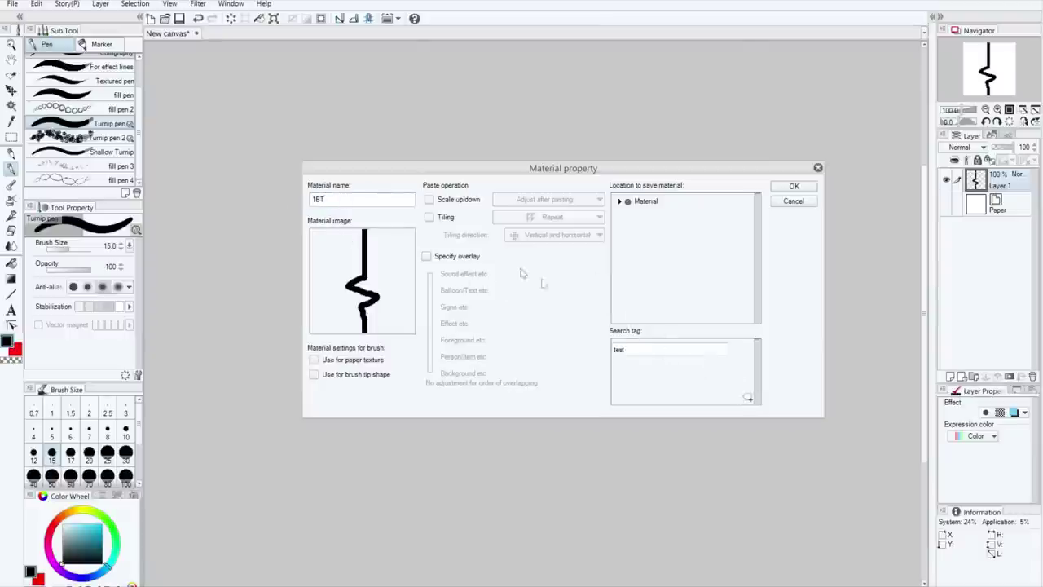
click(634, 204)
click(617, 201)
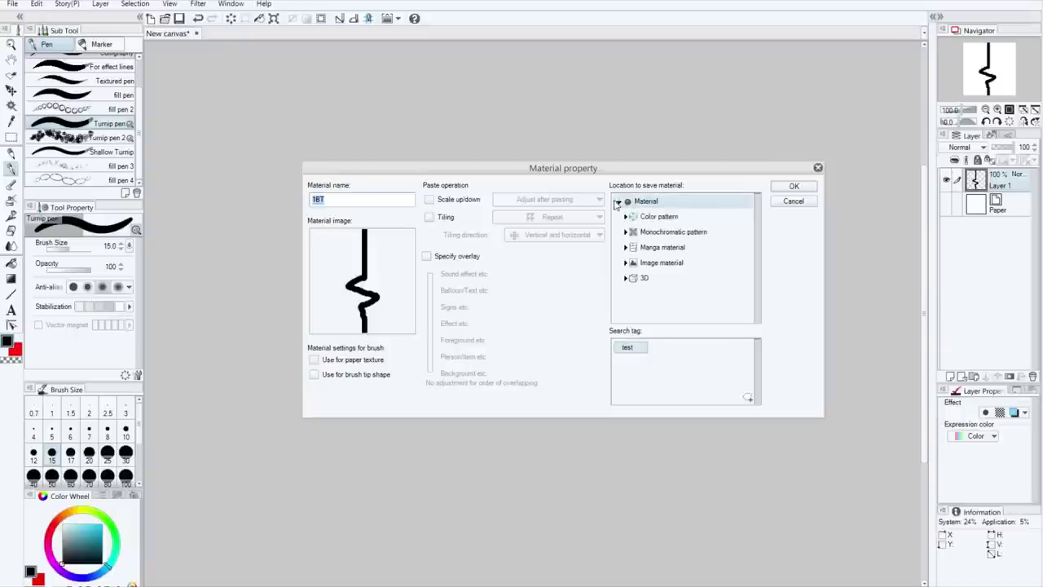
click(625, 263)
click(643, 313)
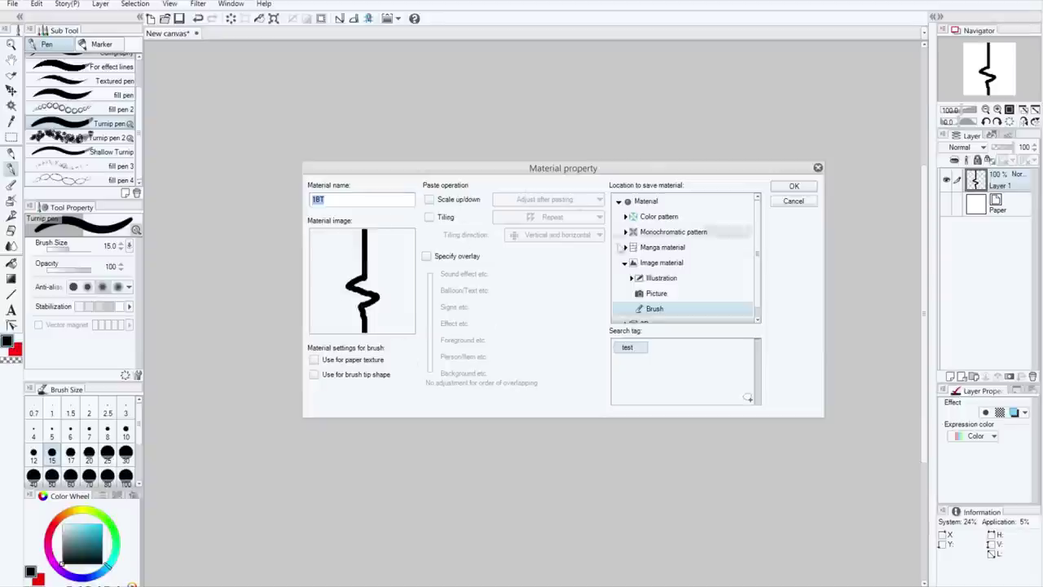
click(312, 376)
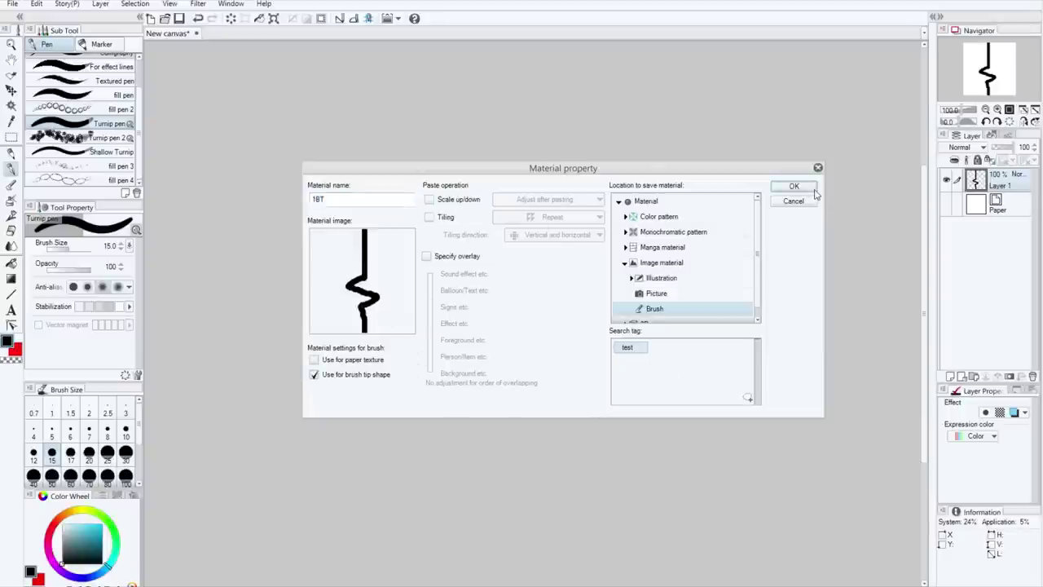
click(811, 189)
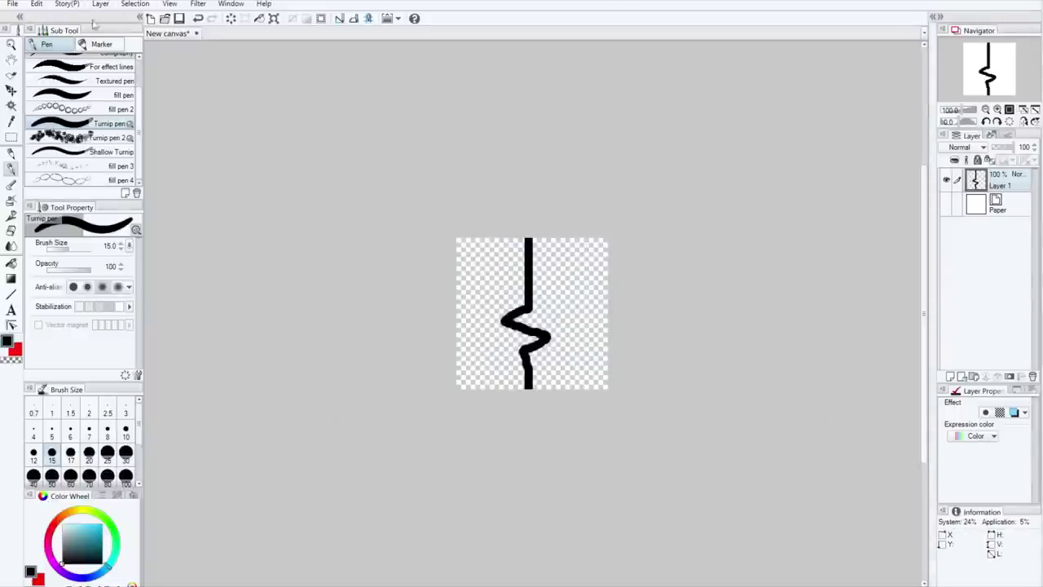
Step: Set fill pen 4's brush tip to the 1BT material from the test category
click(110, 179)
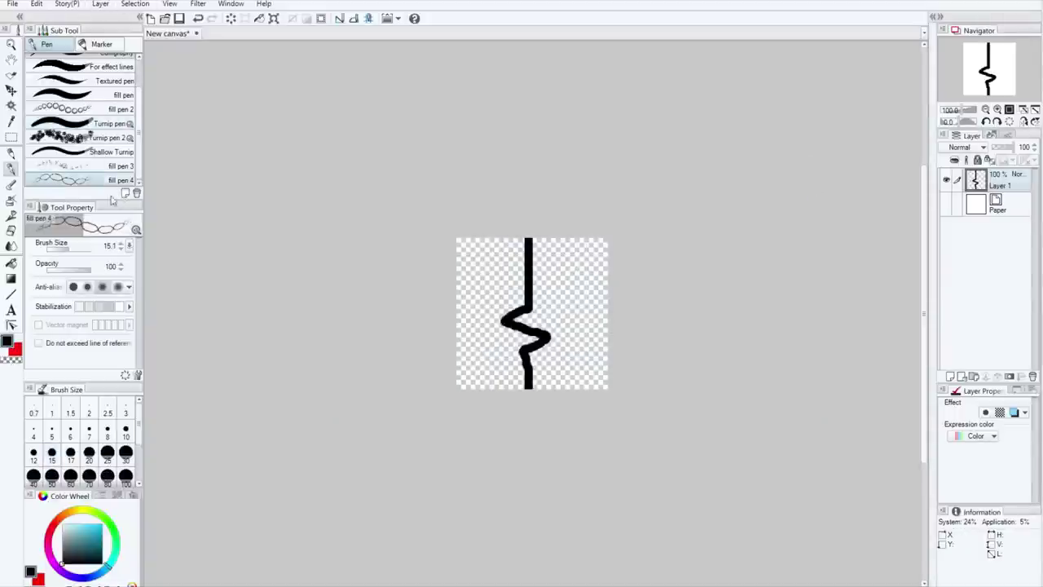
click(139, 376)
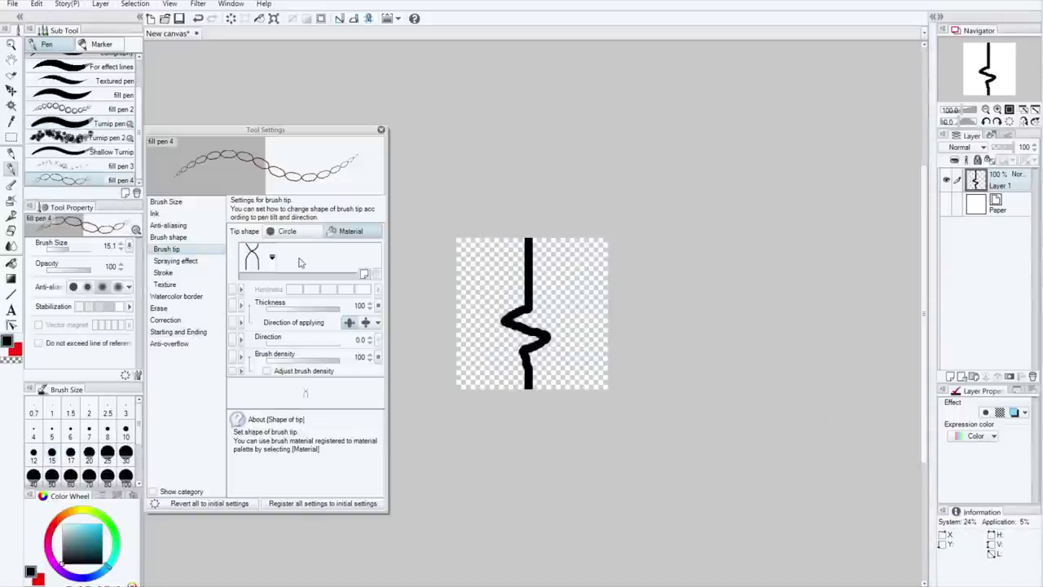
click(273, 259)
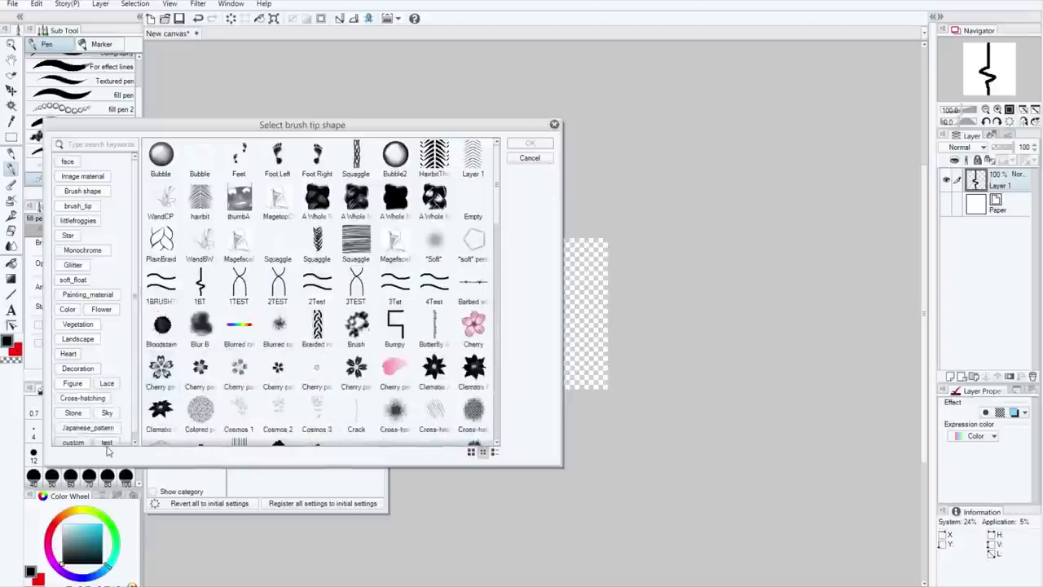
click(106, 443)
double_click(210, 168)
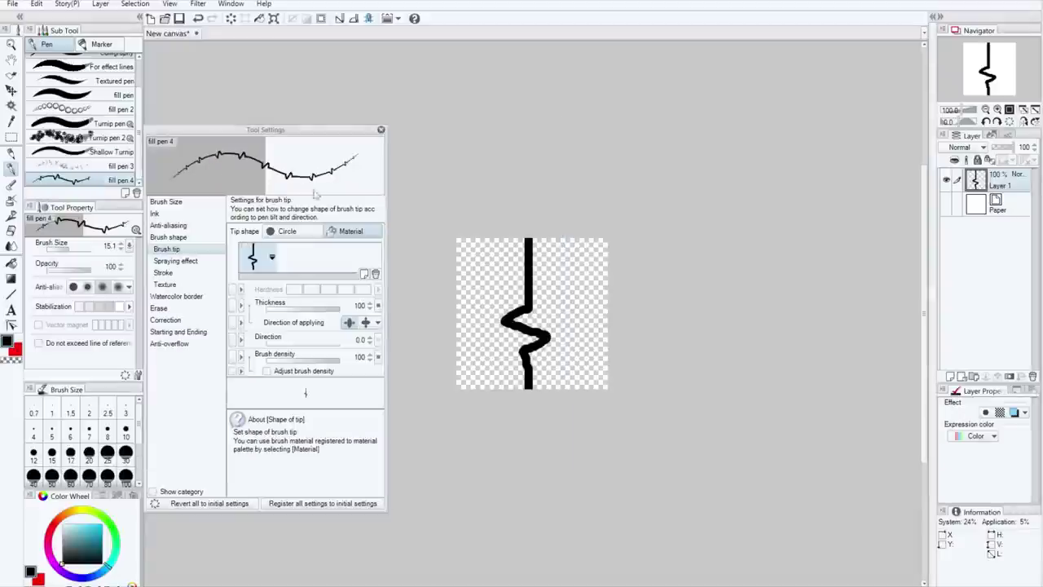
Step: Paint a jagged test stroke around the zigzag line, then undo it
click(381, 129)
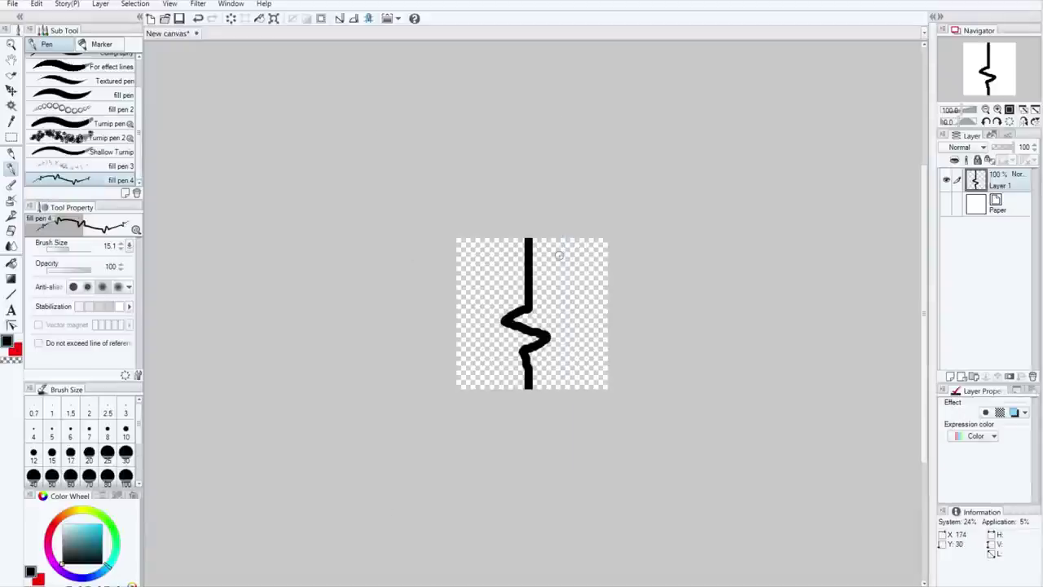
mouse_move(559, 241)
mouse_down()
mouse_move(551, 289)
mouse_move(495, 357)
mouse_move(565, 348)
mouse_move(554, 312)
mouse_move(493, 258)
mouse_move(562, 260)
mouse_move(587, 288)
mouse_move(543, 312)
mouse_move(534, 346)
mouse_move(576, 356)
mouse_move(579, 308)
mouse_move(508, 295)
mouse_move(496, 359)
mouse_move(462, 377)
mouse_move(493, 302)
mouse_move(497, 259)
mouse_move(517, 257)
mouse_move(558, 371)
mouse_up()
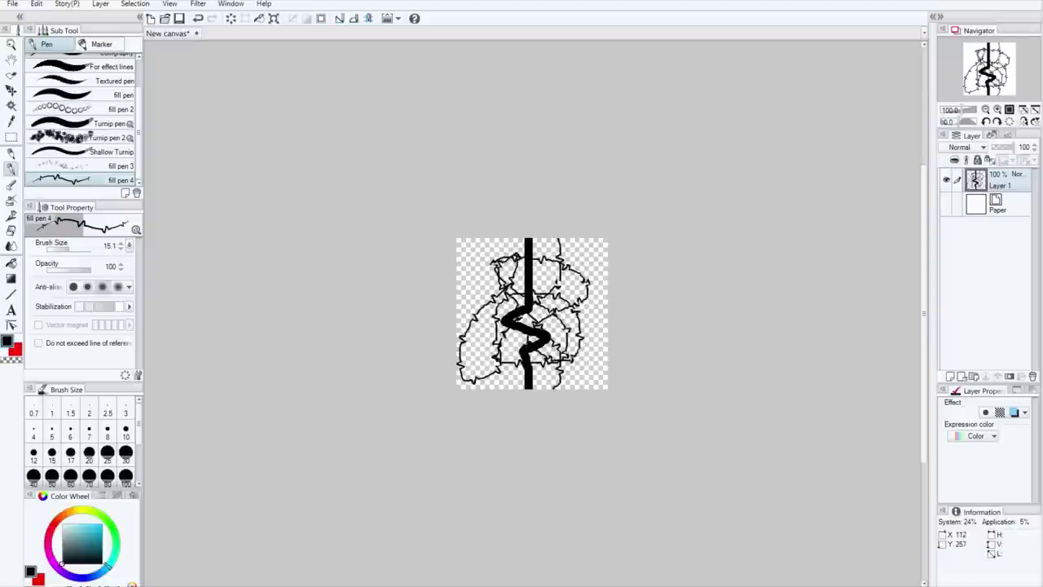
key(ctrl+z)
Step: Set fill pen 4's brush tip direction to 0
click(138, 376)
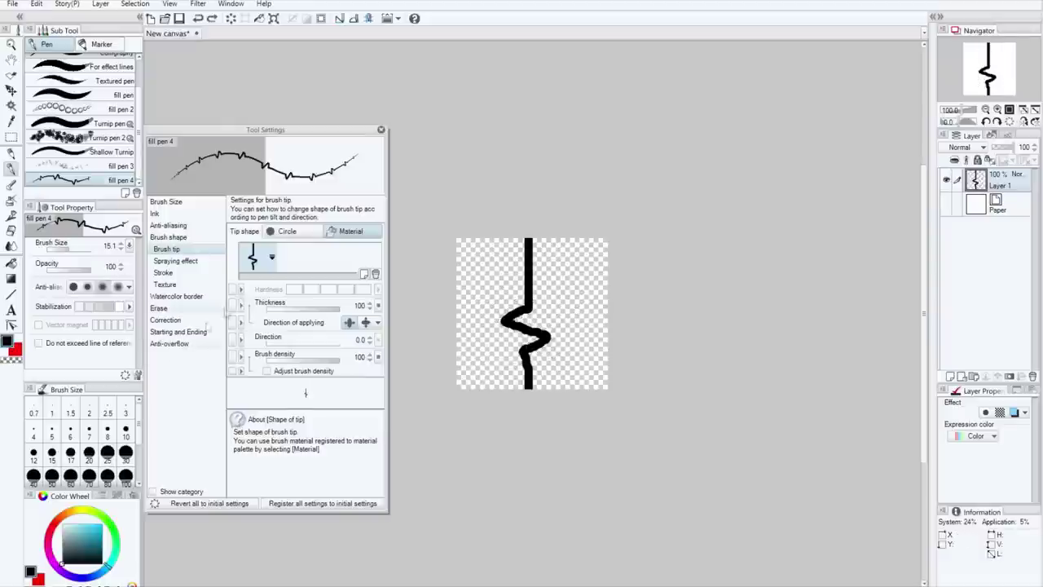
drag(274, 346, 269, 345)
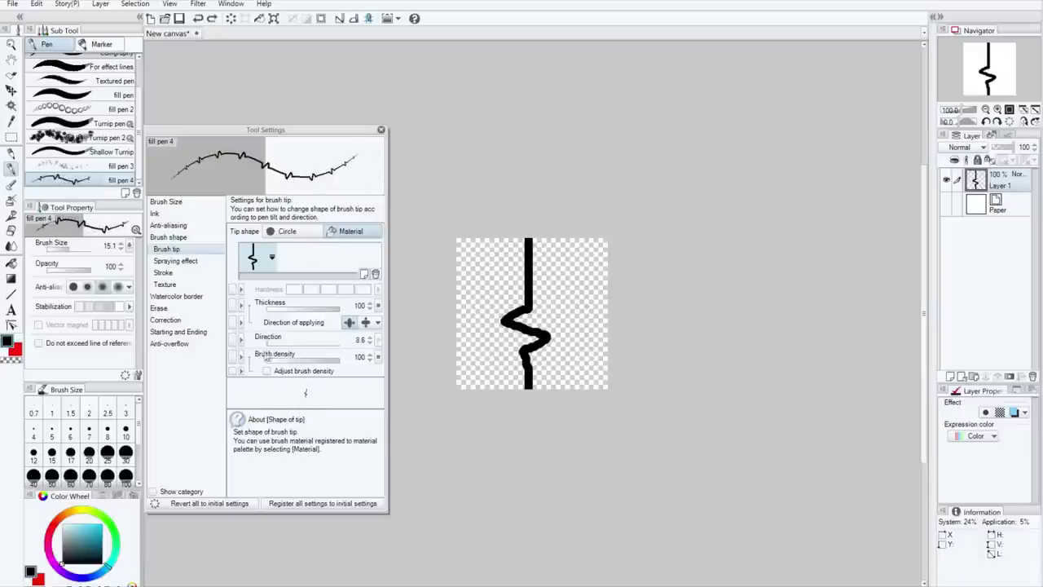
drag(268, 342, 260, 341)
click(381, 130)
Step: Make cyan the drawing colour, test a stroke over the zigzag, and undo it
click(102, 524)
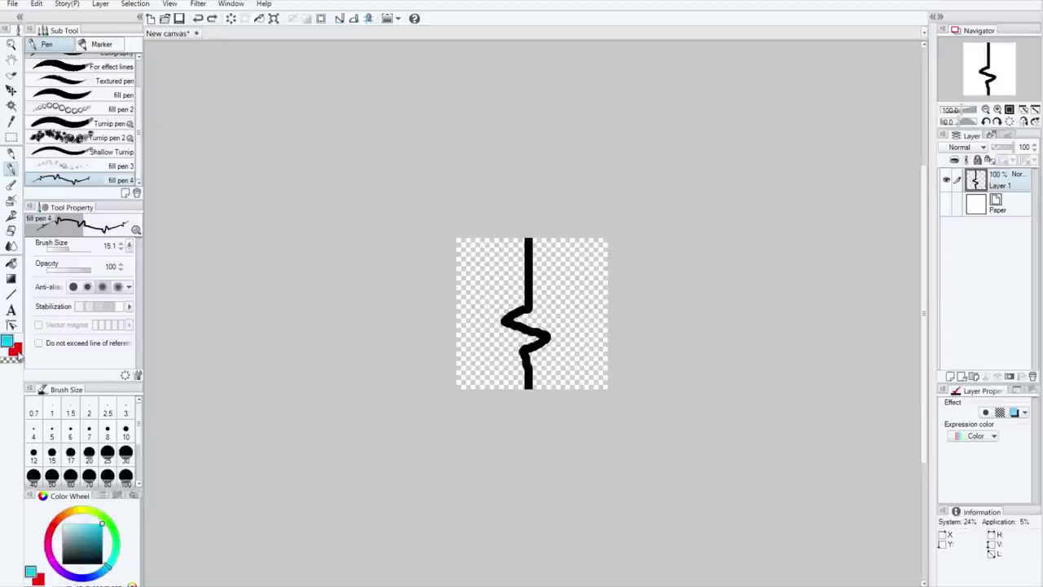
mouse_move(457, 306)
mouse_down()
mouse_move(524, 275)
mouse_move(545, 349)
mouse_move(489, 363)
mouse_move(499, 380)
mouse_move(489, 381)
mouse_up()
key(ctrl+z)
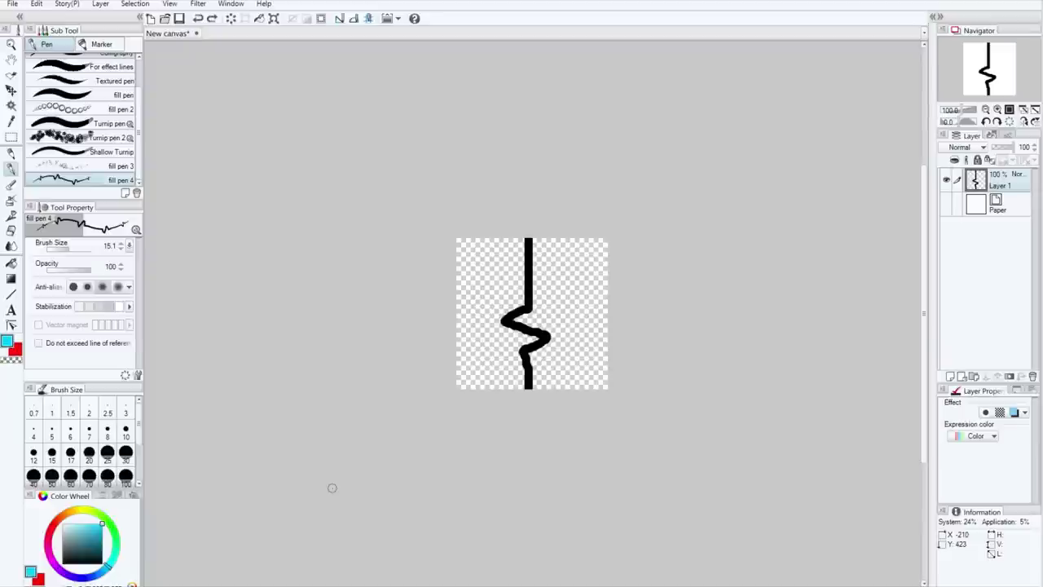
Step: Convert the zigzag layer to a Gray expression-colour layer named 'Layer 1 2'
right_click(1002, 185)
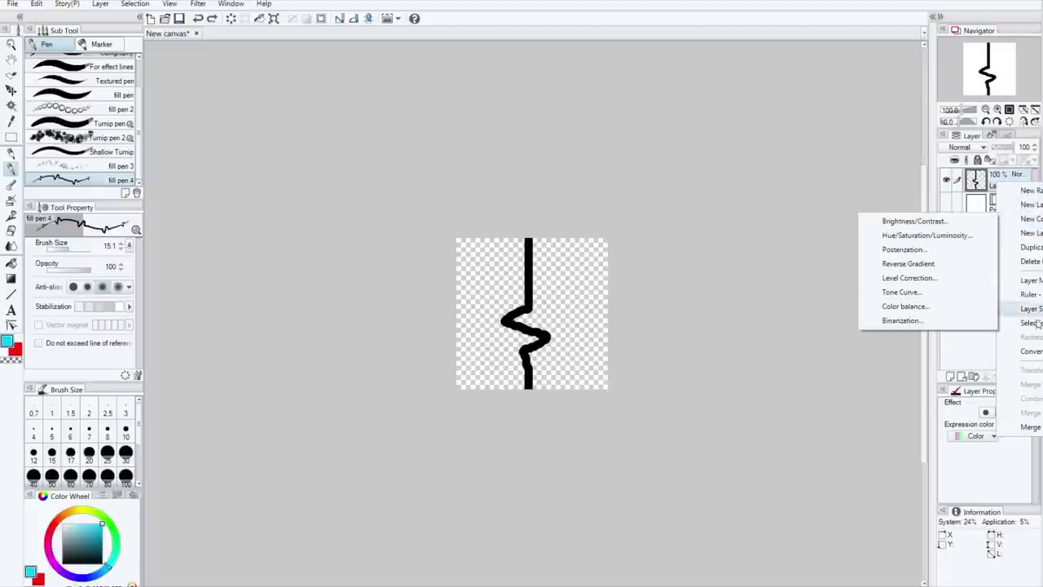
click(1031, 351)
click(581, 332)
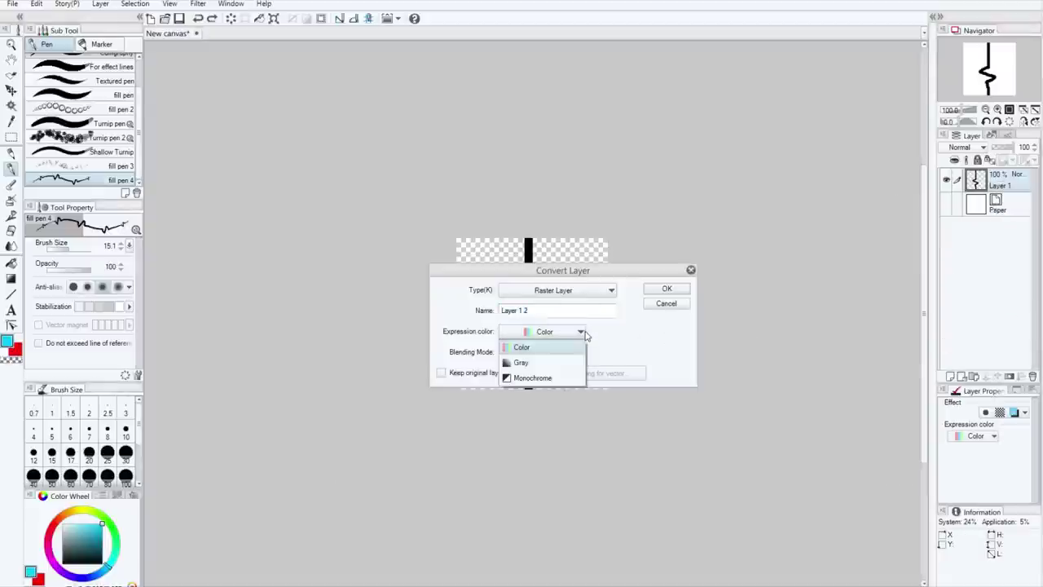
click(576, 361)
click(667, 289)
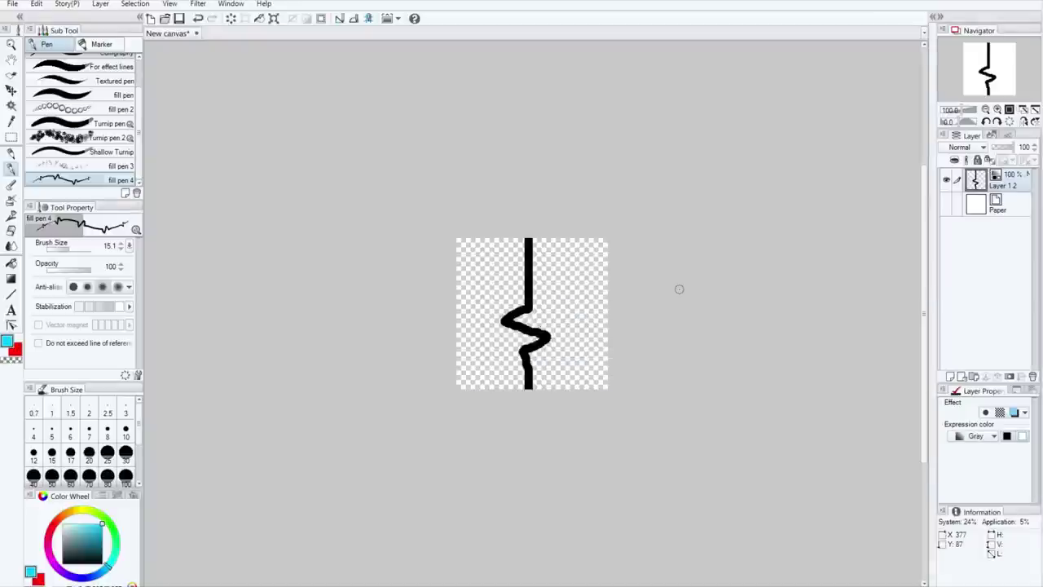
click(37, 4)
Step: Save the gray zigzag as brush-tip material '2BT' in Image material > Brush, tagged 'test'
click(91, 185)
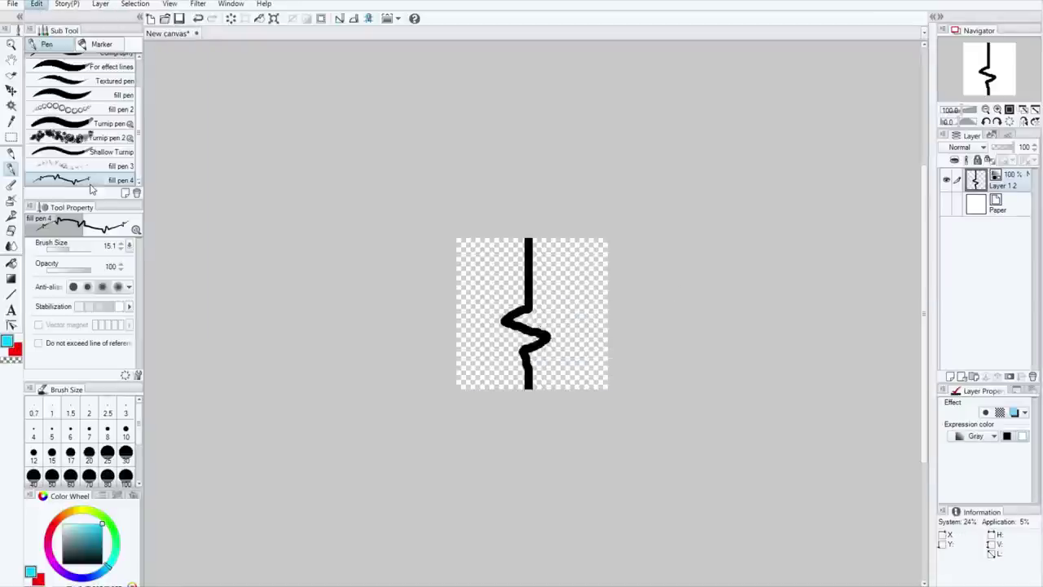
text(2B)
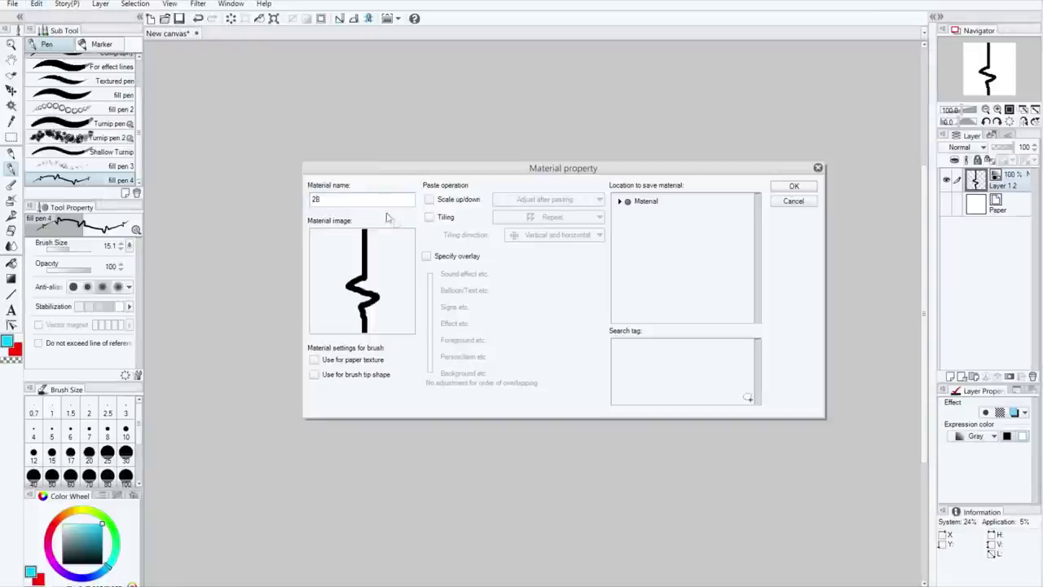
text(RT)
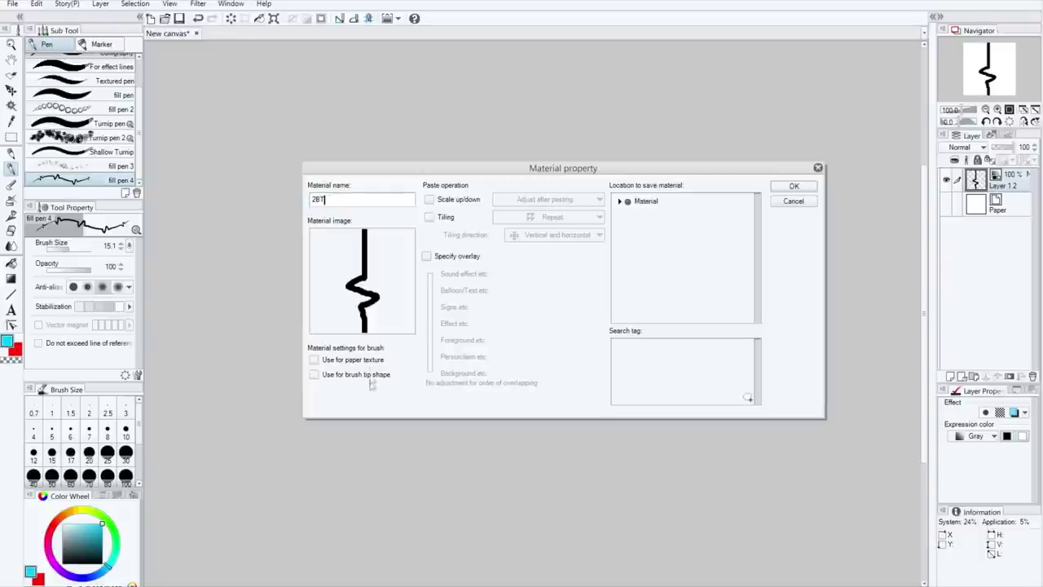
click(352, 375)
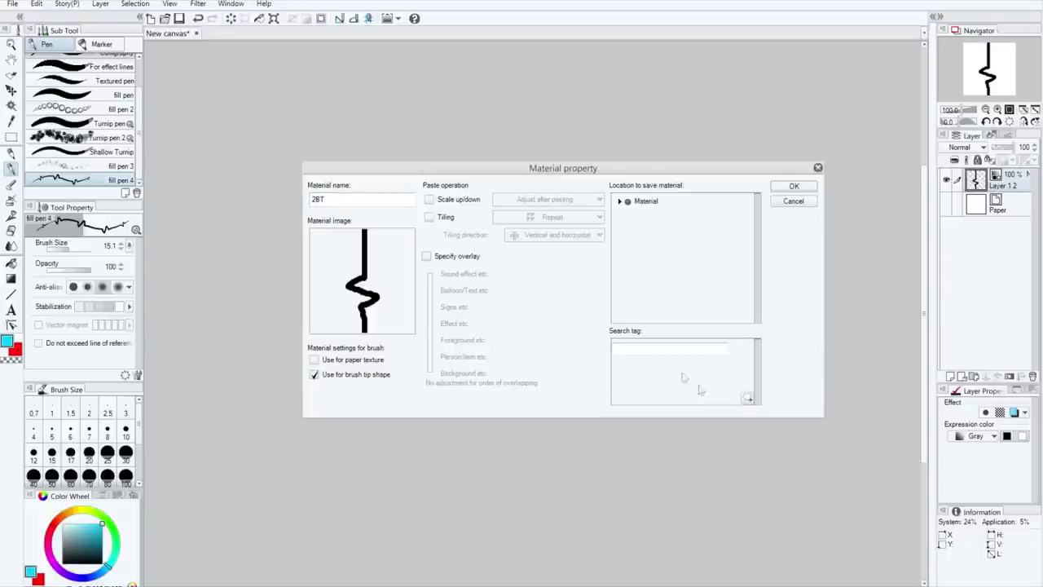
click(749, 399)
text(test)
key(Return)
click(620, 201)
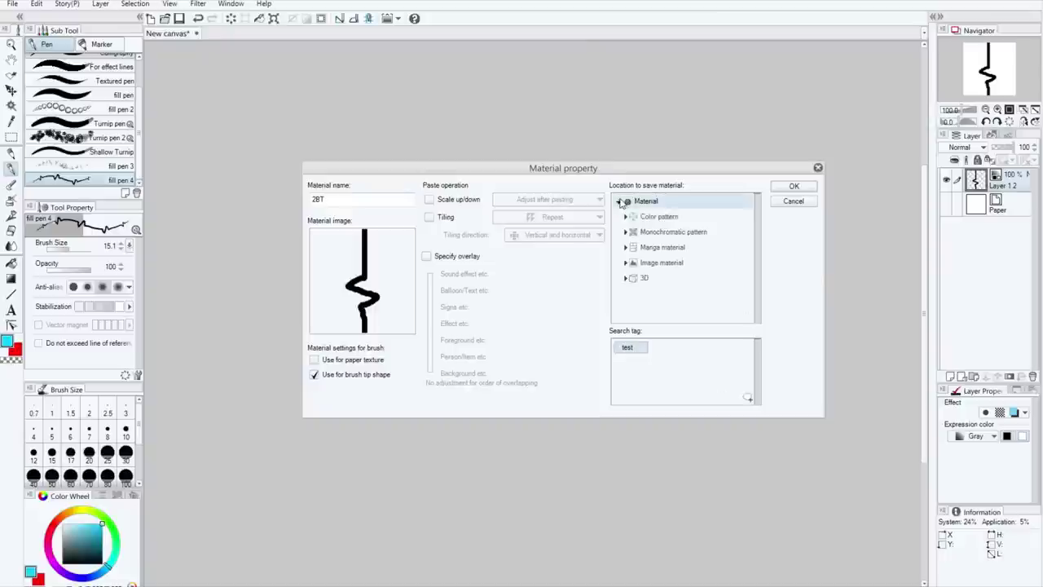
click(625, 263)
click(656, 294)
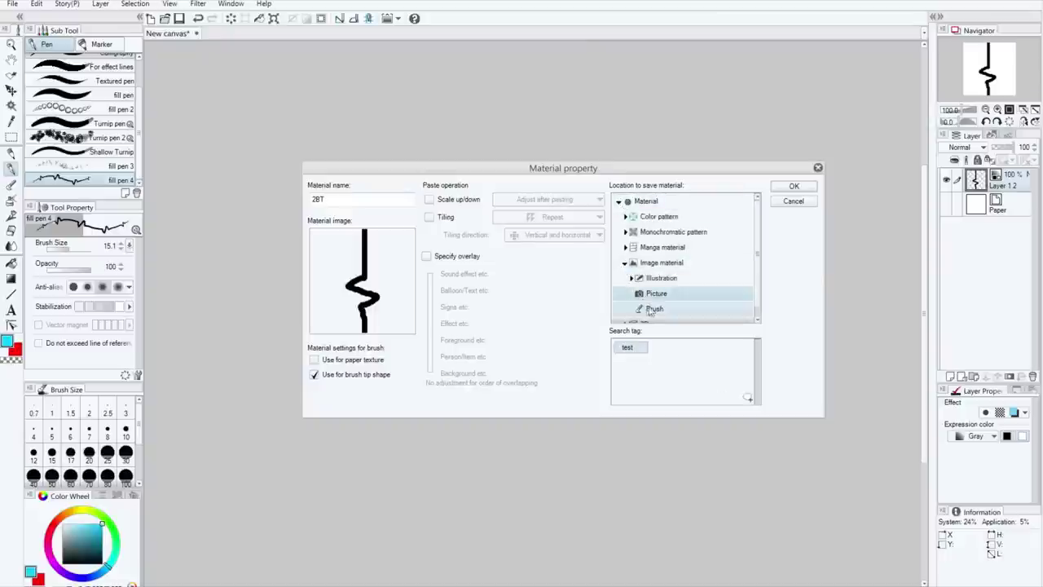
click(652, 310)
click(795, 187)
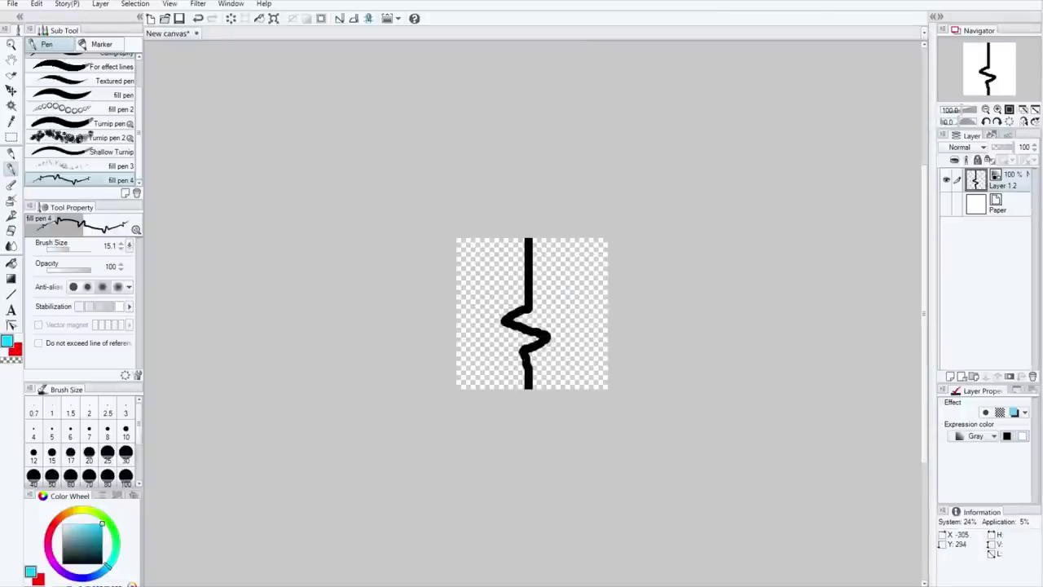
Step: Set fill pen 4's brush tip to the 2BT material from the test category
click(137, 375)
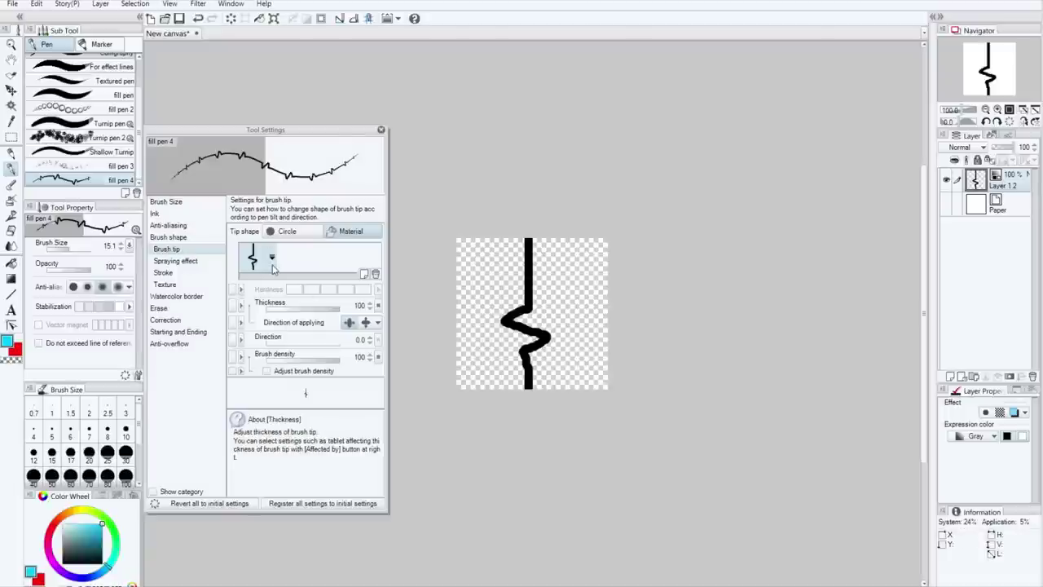
click(272, 259)
click(108, 442)
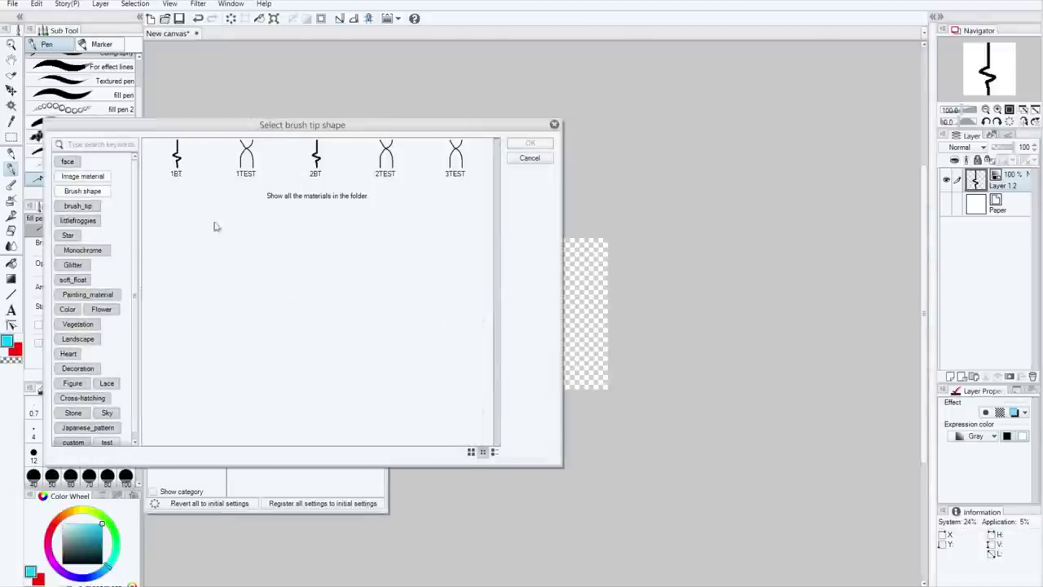
double_click(317, 157)
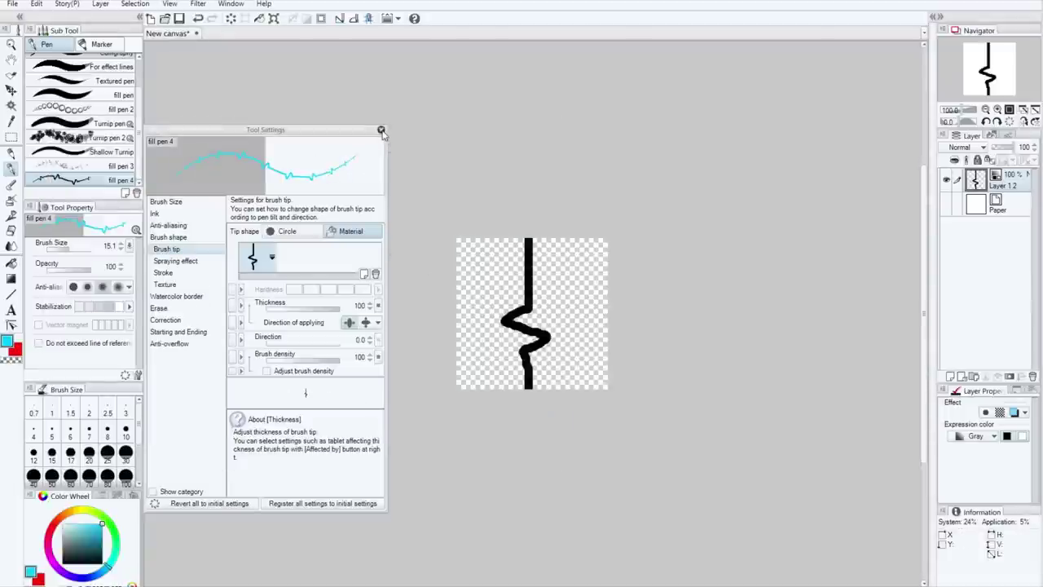
click(380, 130)
Step: Draw a test stroke, add a new empty layer above Layer 1 2, and undo the scribbles
mouse_move(458, 327)
mouse_down()
mouse_move(525, 268)
mouse_move(566, 359)
mouse_move(522, 302)
mouse_move(573, 274)
mouse_move(586, 359)
mouse_move(489, 261)
mouse_move(575, 293)
mouse_move(541, 326)
mouse_up()
click(951, 376)
key(ctrl+z)
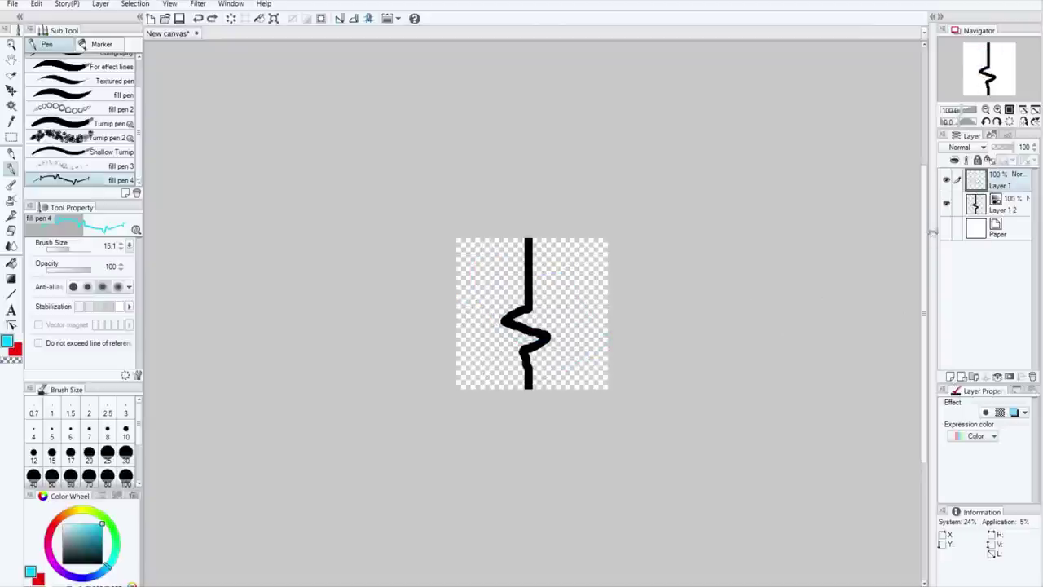
click(945, 184)
Step: Duplicate Layer 1 2 and move the original squiggle slightly left of its copy
drag(1008, 211, 953, 380)
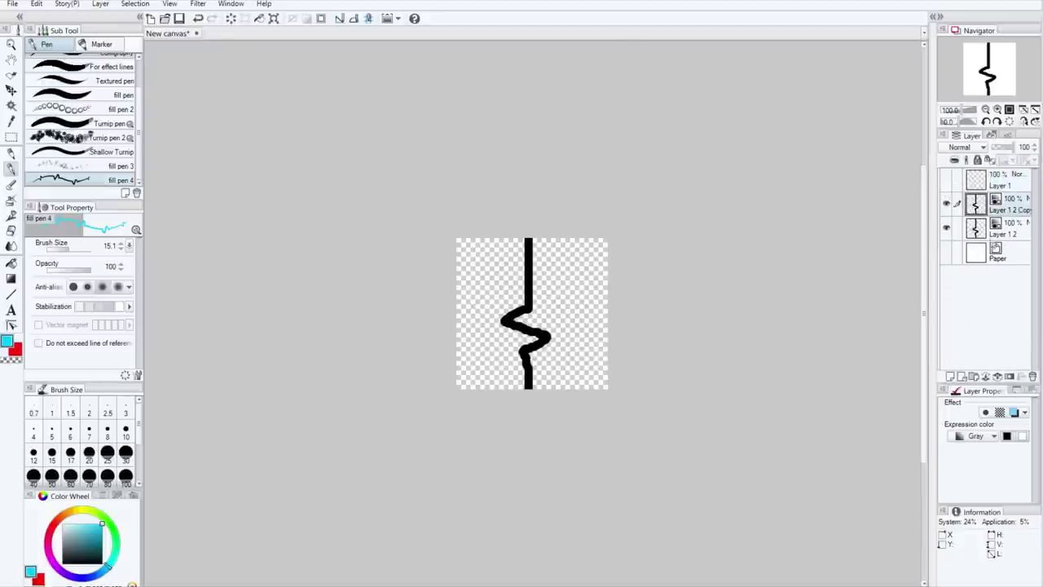
click(1007, 234)
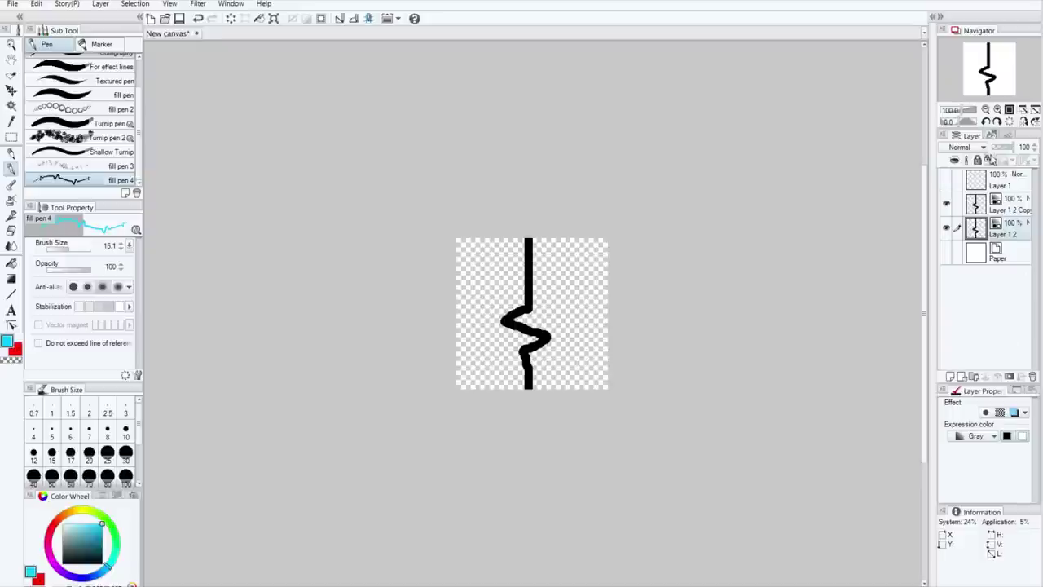
click(12, 90)
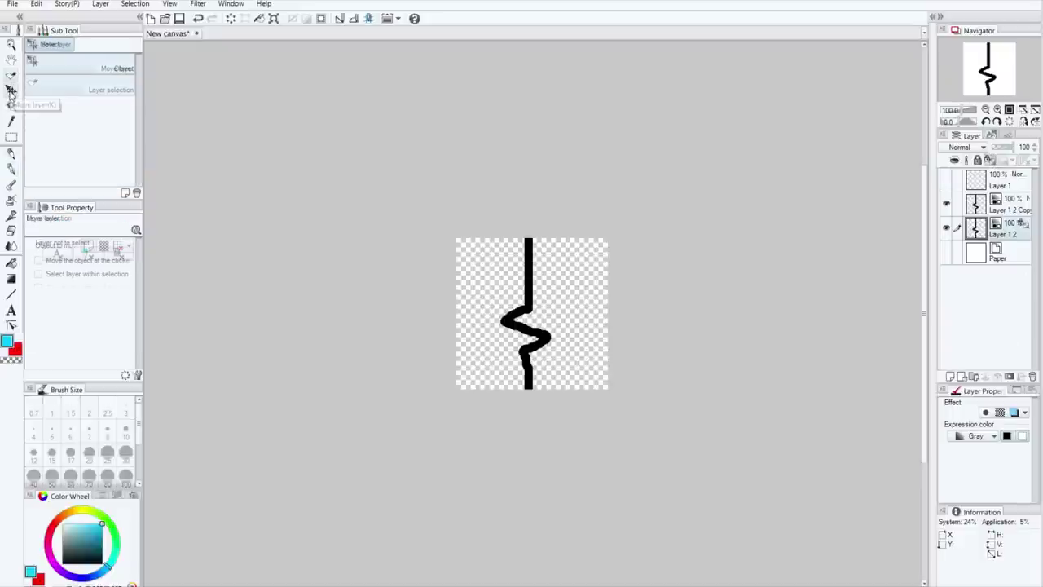
drag(568, 347, 564, 345)
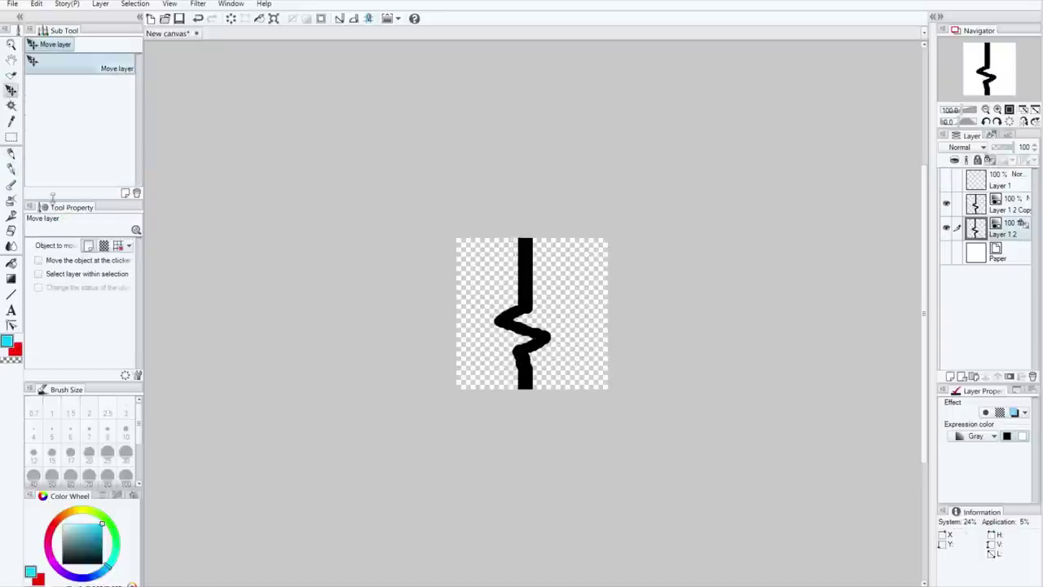
click(11, 204)
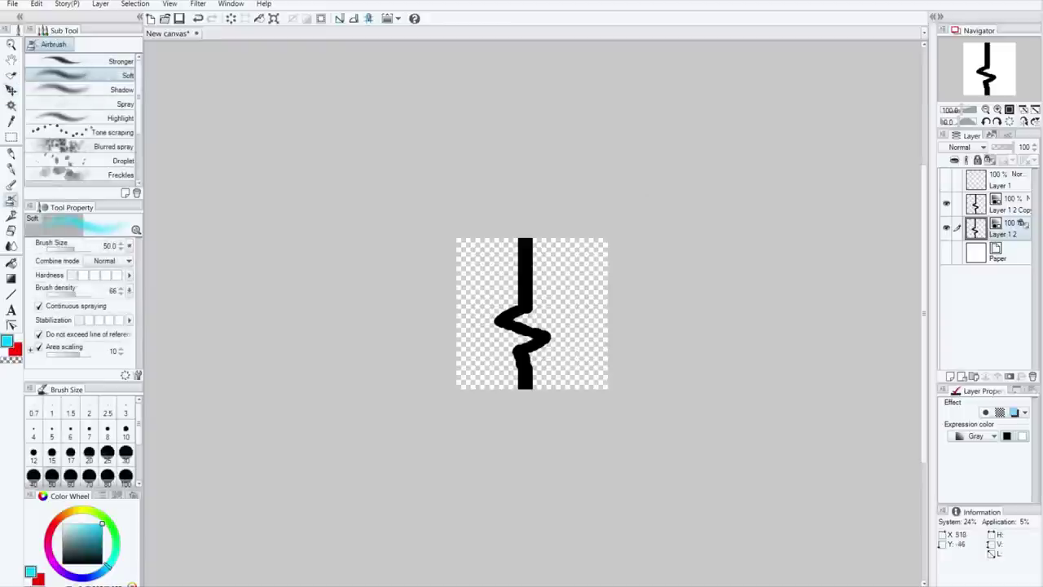
Step: Airbrush the squiggle's left edge with transparent colour, then merge the copy into Layer 1 2
key(c)
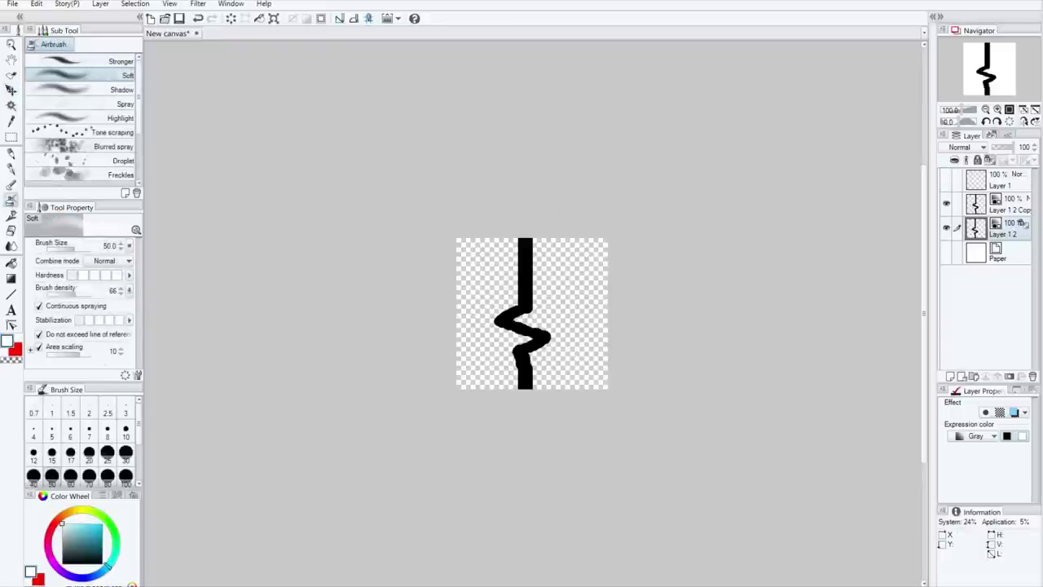
mouse_move(509, 221)
mouse_down()
mouse_move(522, 295)
mouse_move(521, 435)
mouse_move(517, 188)
mouse_move(487, 348)
mouse_move(506, 251)
mouse_move(493, 314)
mouse_move(546, 318)
mouse_move(534, 346)
mouse_up()
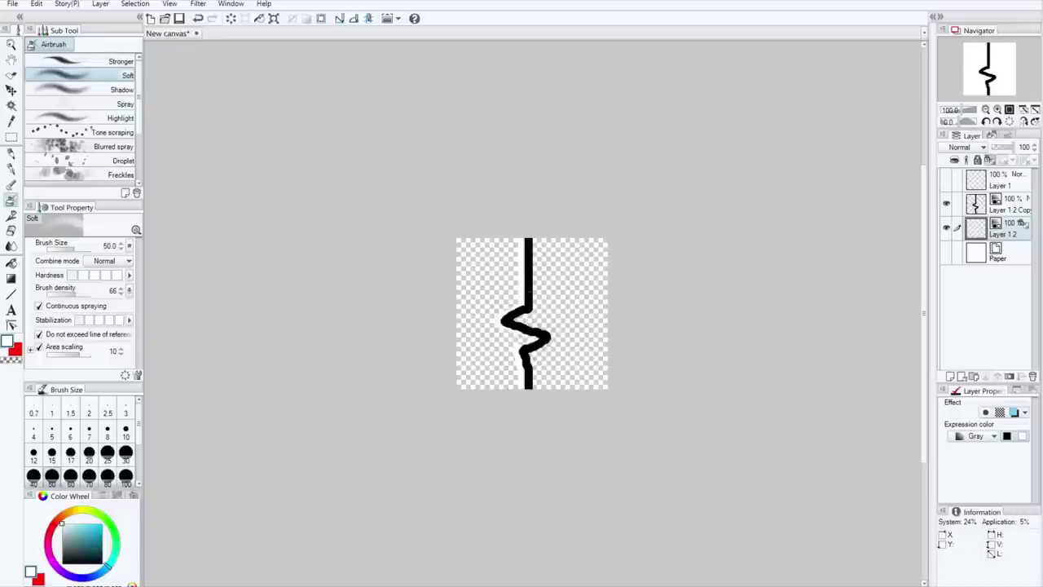
click(1010, 204)
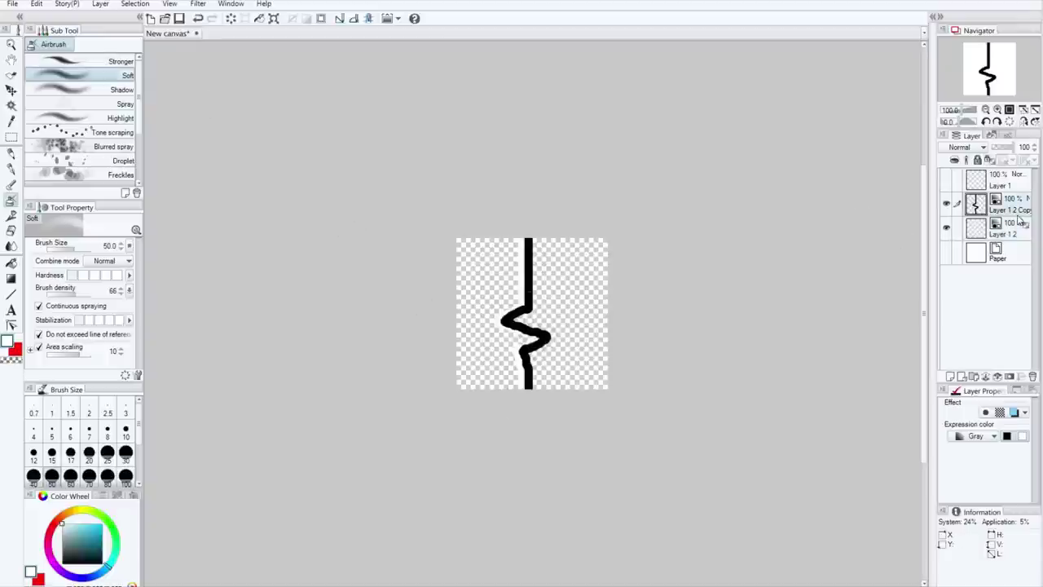
click(998, 376)
Step: Save the merged squiggle as brush-tip material '3BT' in Image material > Brush, tagged 'test'
click(37, 4)
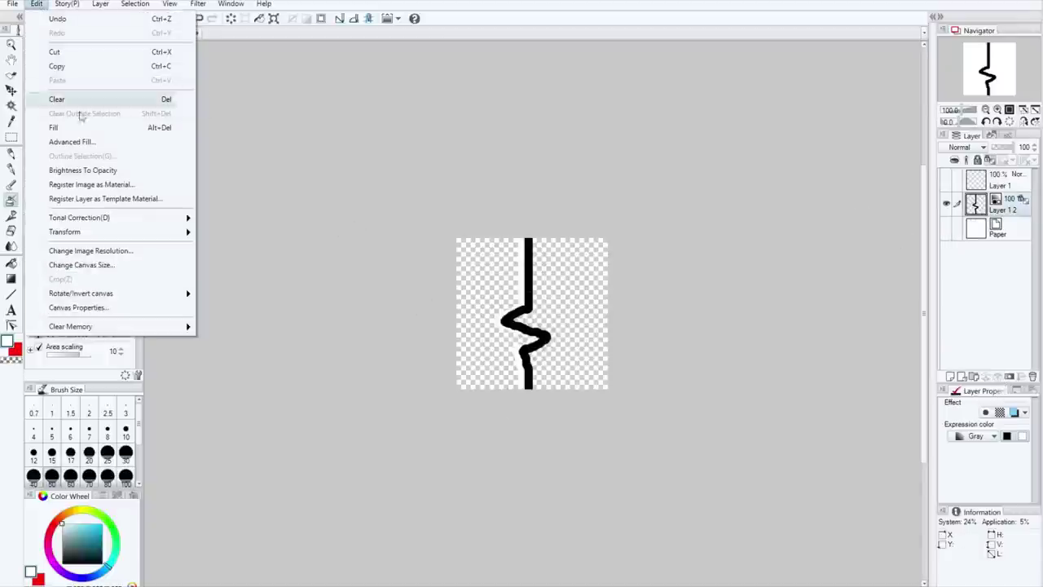
click(96, 185)
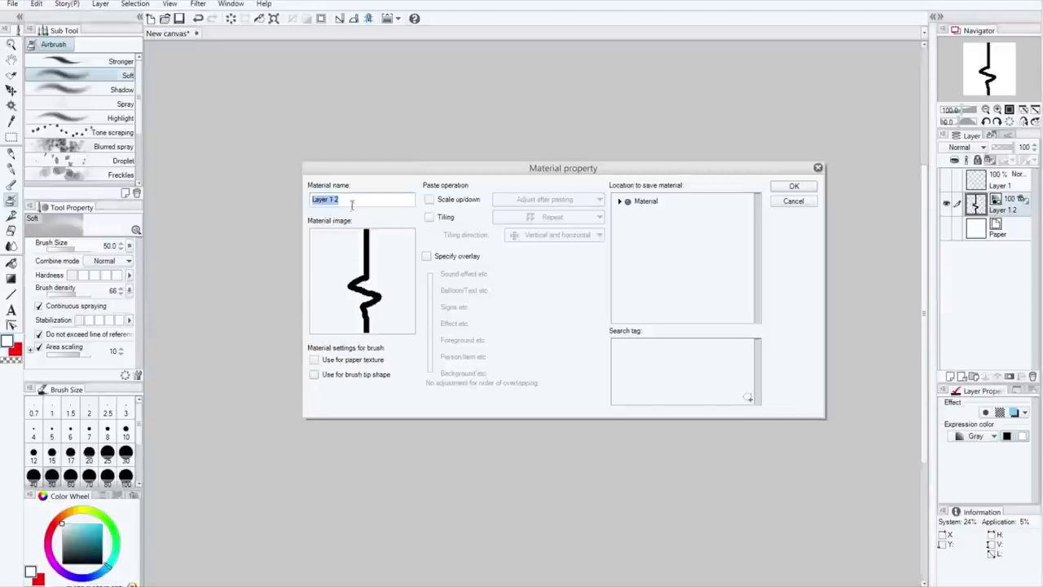
text(3BT)
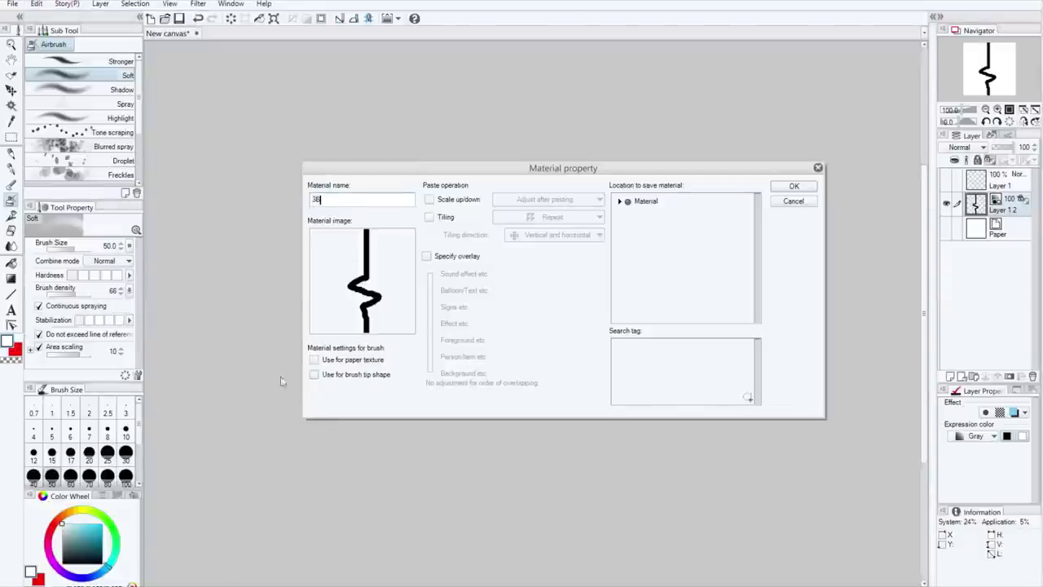
click(315, 376)
click(620, 201)
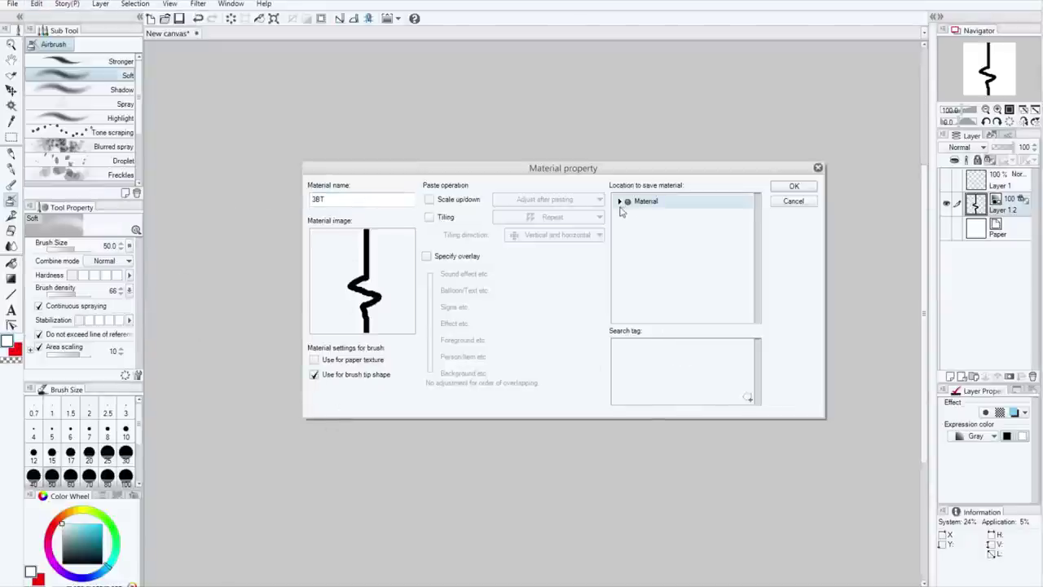
click(624, 262)
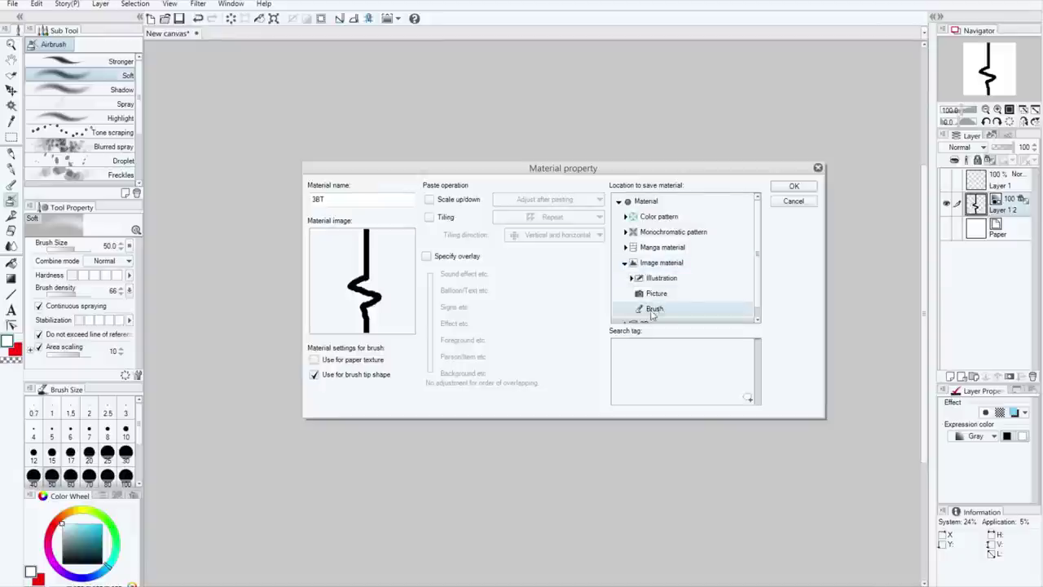
click(652, 309)
click(654, 348)
text(te)
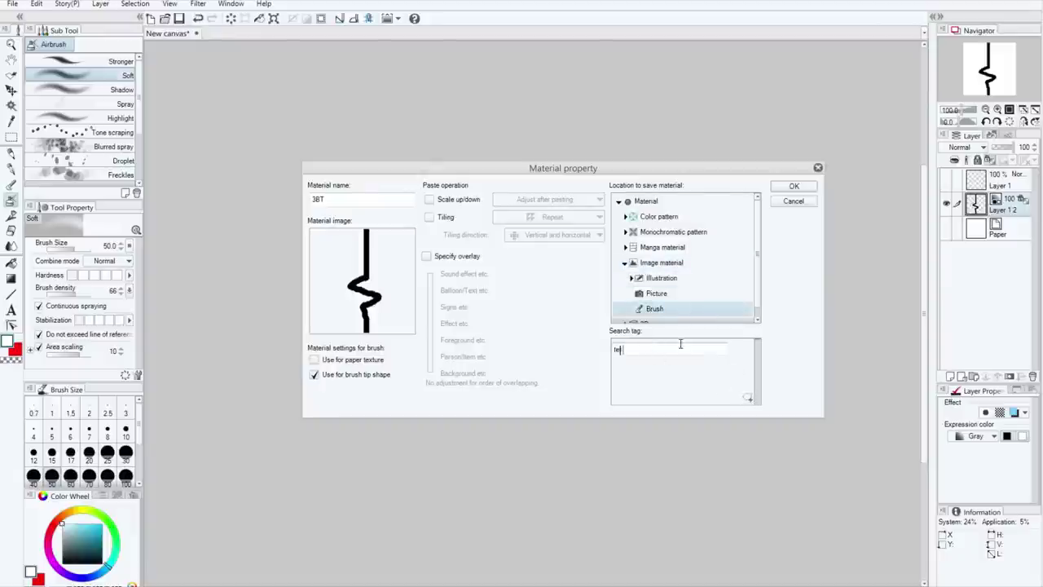
text(st)
key(Return)
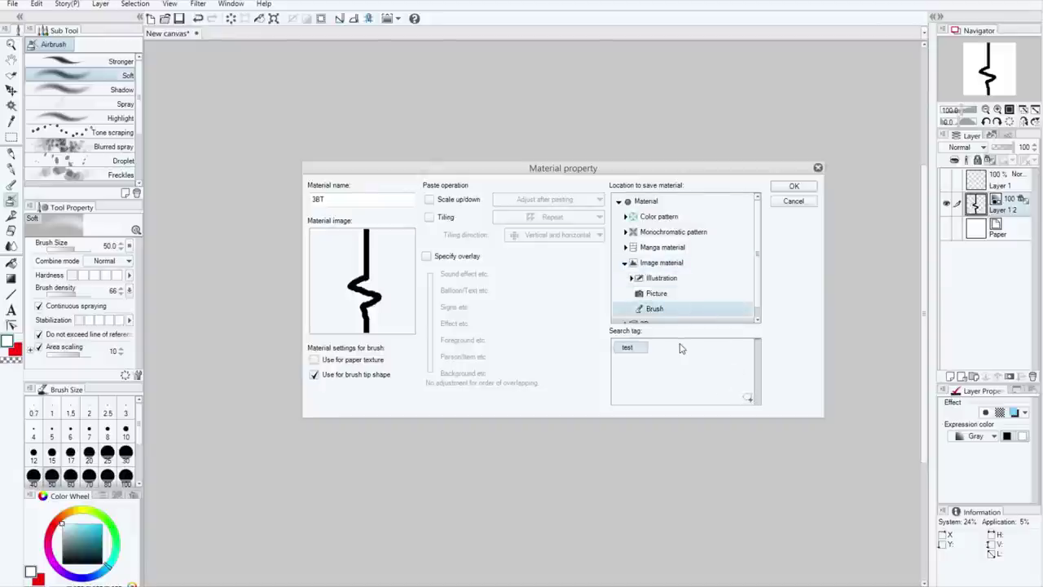
click(795, 187)
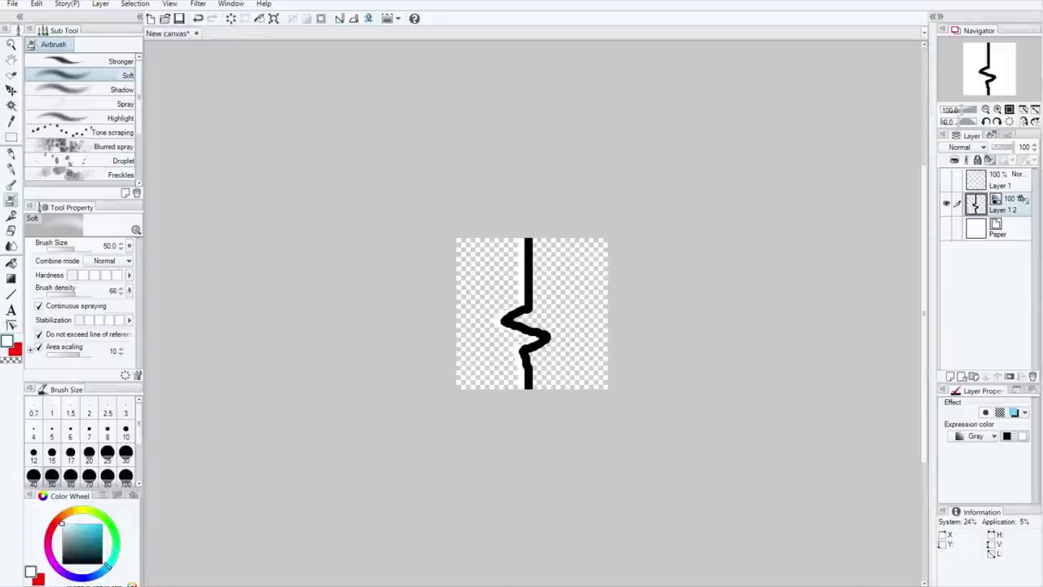
Step: Set the drawing colour to cyan
click(102, 524)
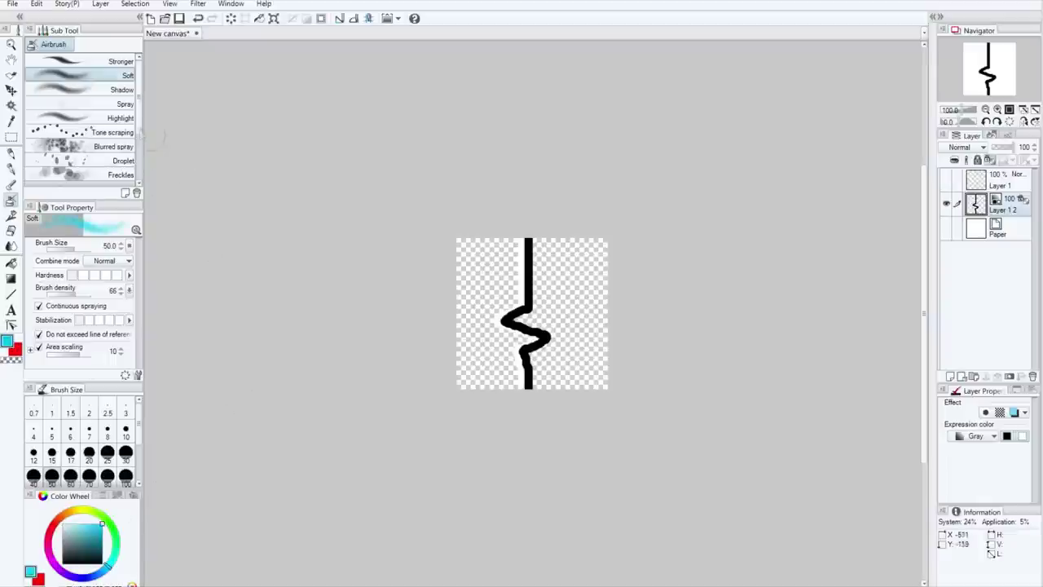
scroll(98, 130, down, 2)
scroll(62, 160, up, 1)
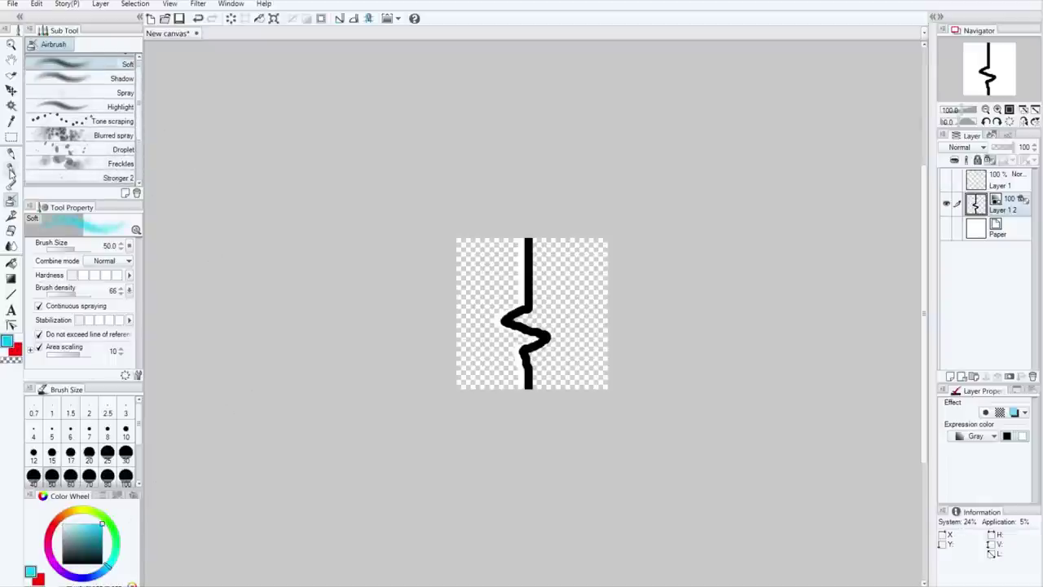
Step: Give fill pen 4 the 3BT brush tip from the test material category
click(11, 169)
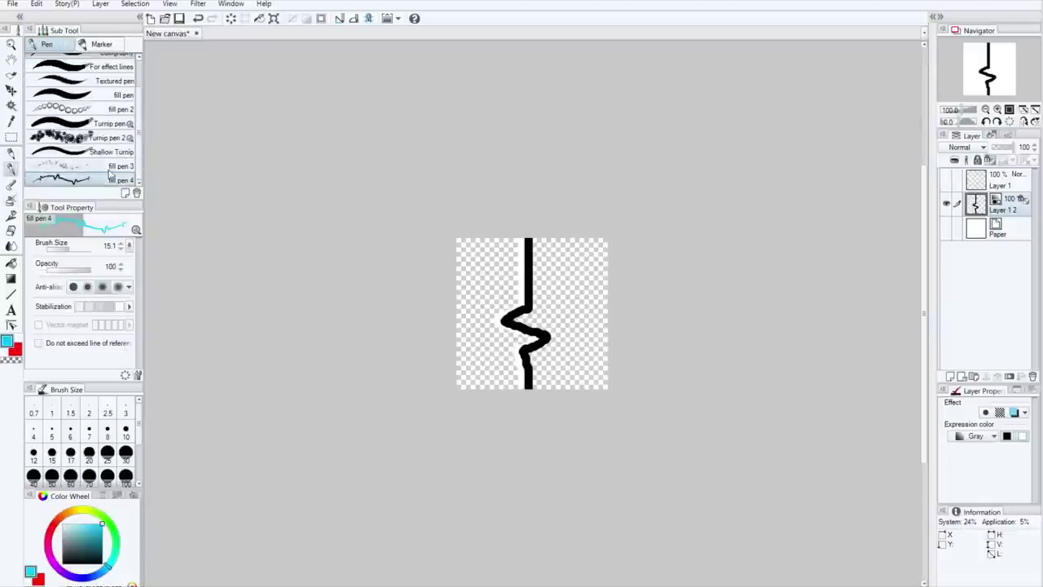
click(137, 376)
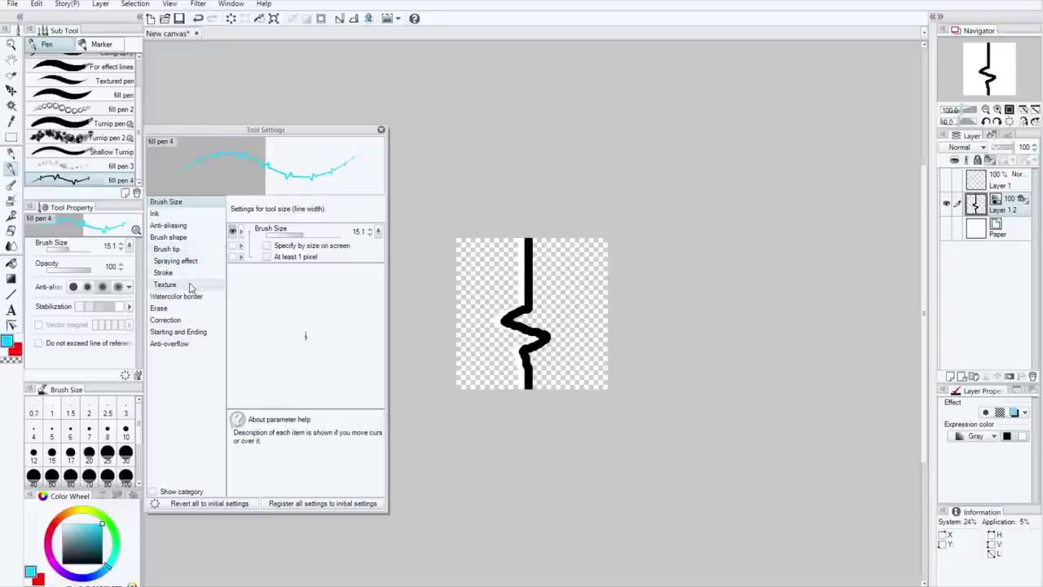
click(195, 249)
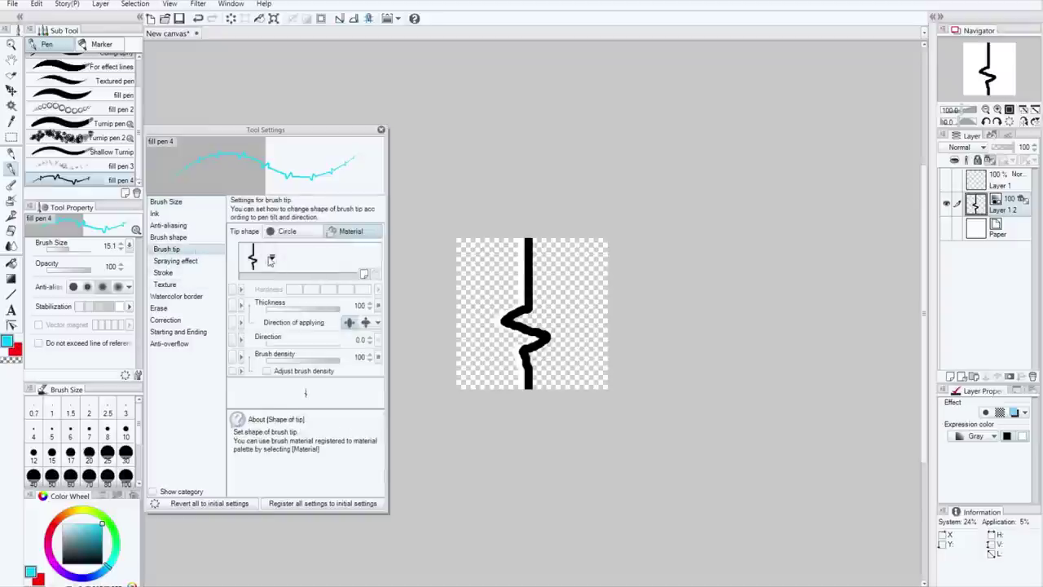
click(269, 260)
scroll(90, 407, down, 2)
click(106, 442)
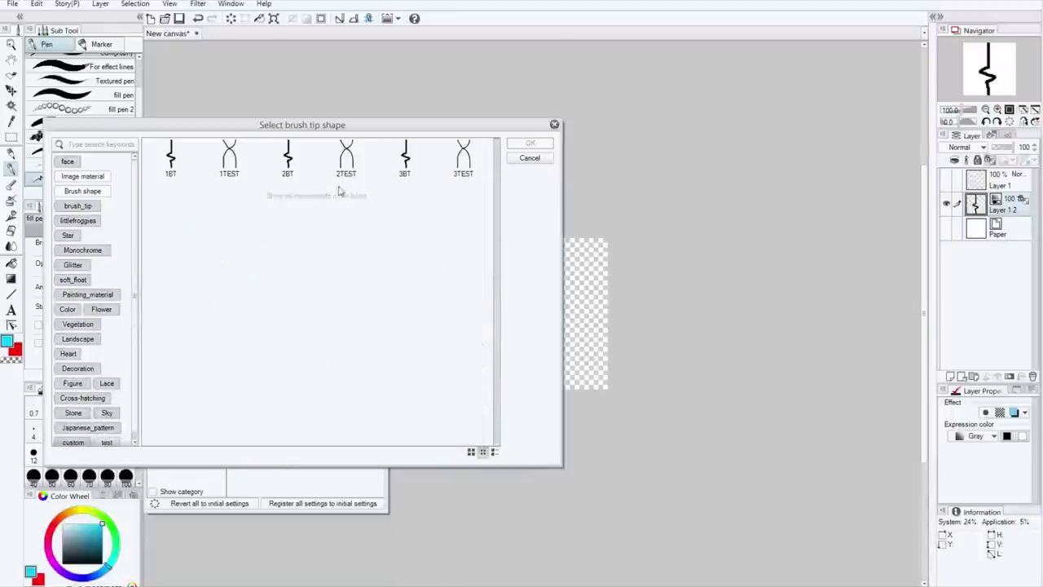
double_click(405, 159)
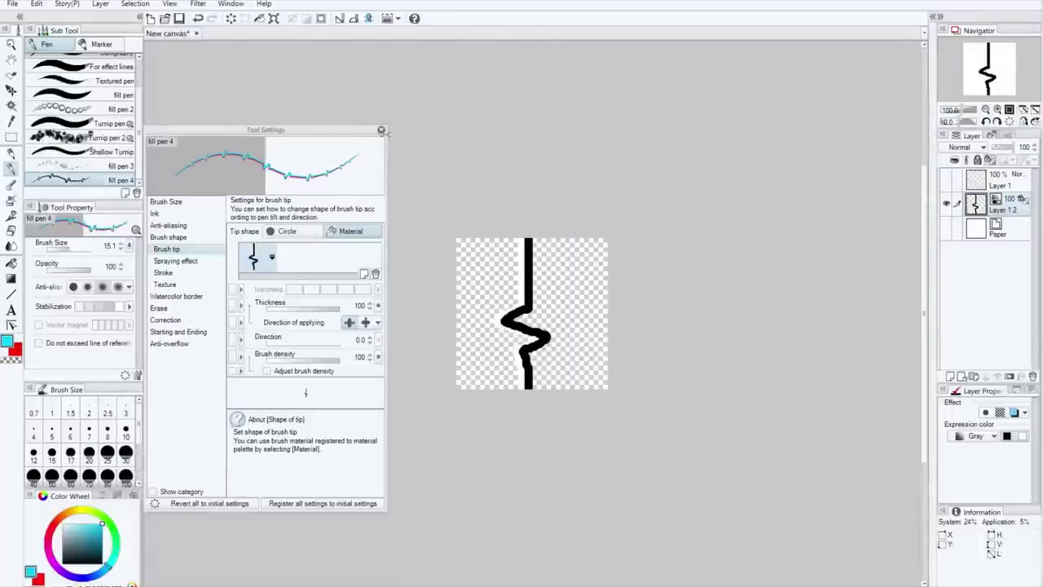
click(381, 129)
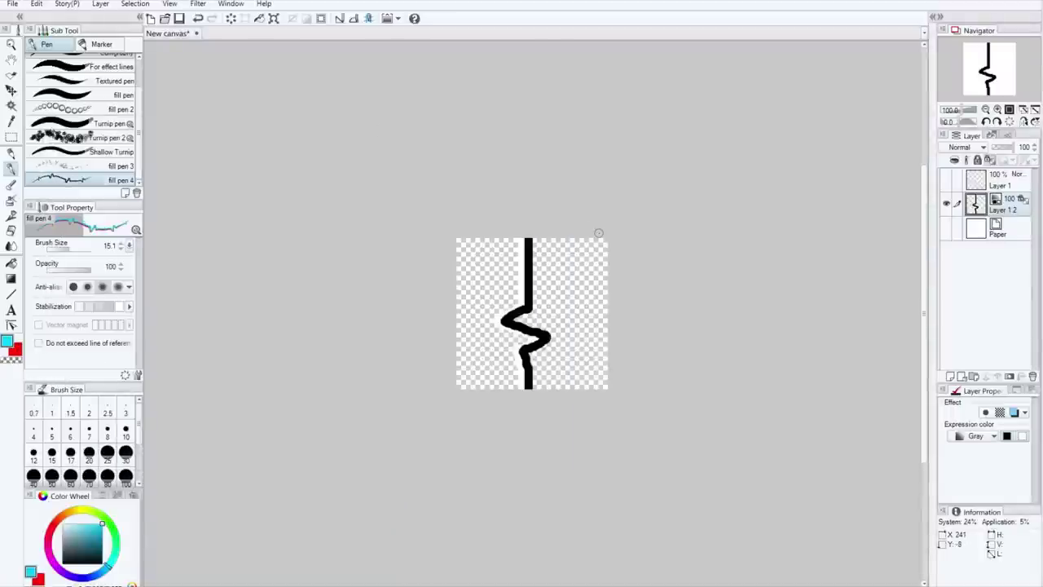
Step: Undo the last action and make Layer 1 the active layer
key(ctrl+z)
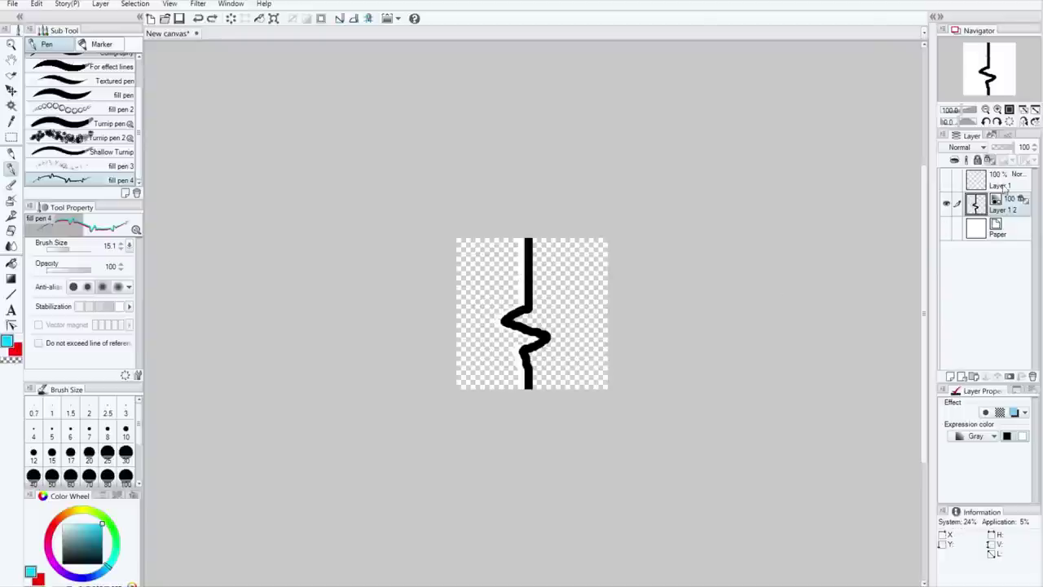
click(1004, 188)
click(951, 201)
click(1004, 187)
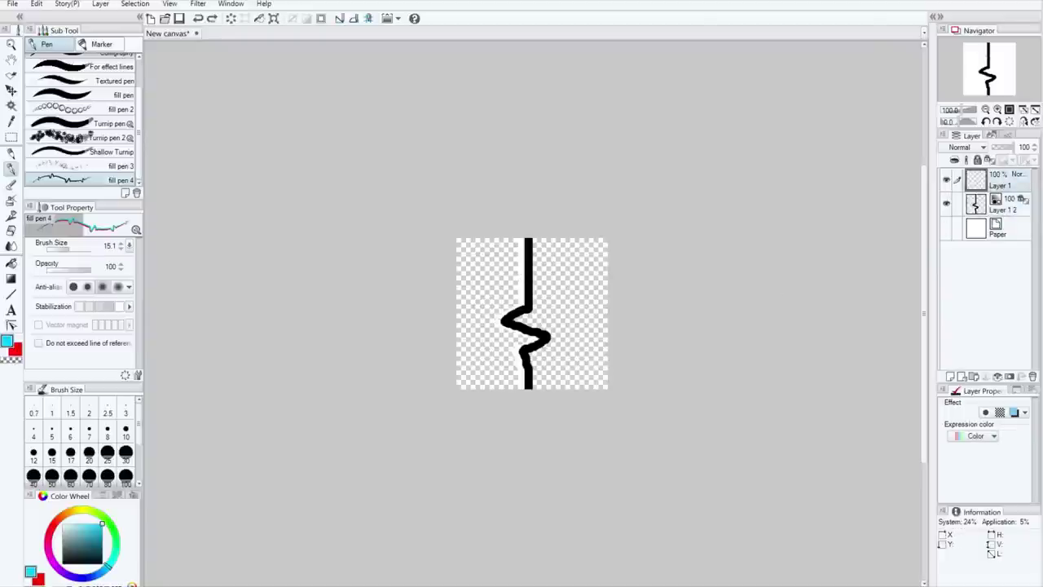
Step: Paint looping jagged cyan-and-red outlines around and over the black squiggle
mouse_move(524, 239)
mouse_down()
mouse_move(499, 252)
mouse_move(530, 372)
mouse_move(574, 309)
mouse_move(501, 282)
mouse_move(555, 358)
mouse_move(545, 281)
mouse_up()
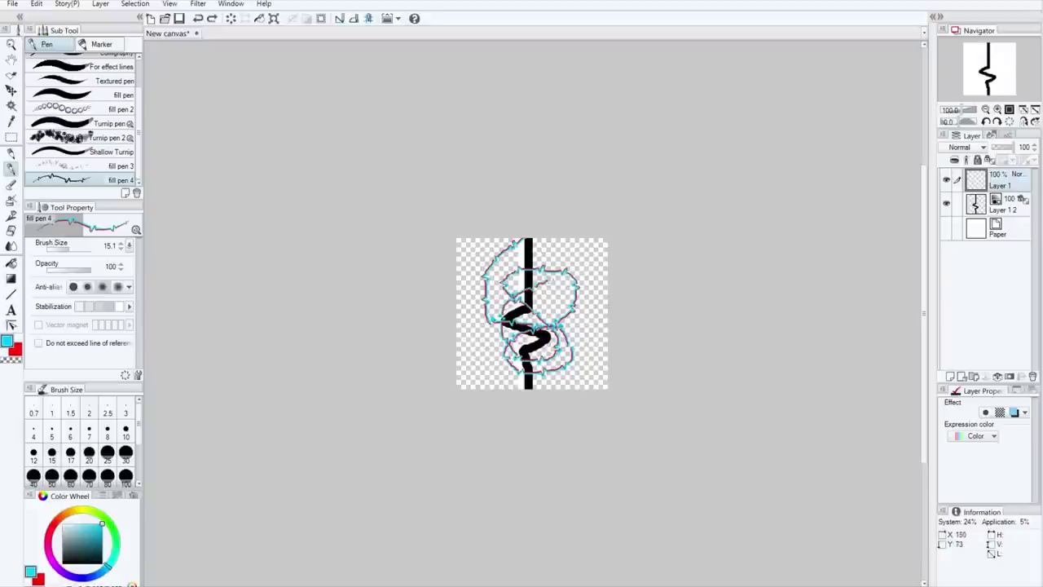
scroll(579, 297, up, 5)
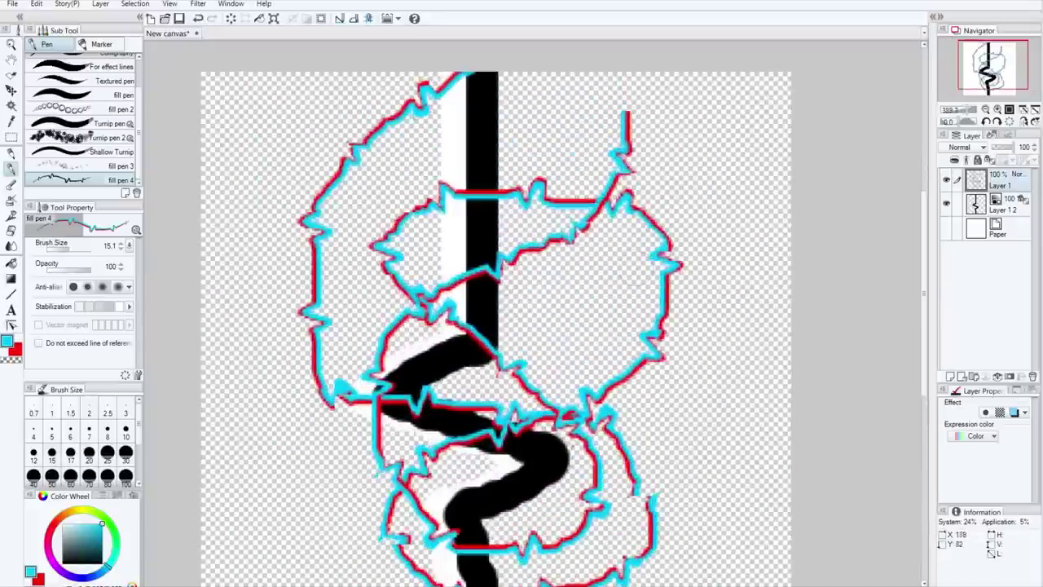
mouse_move(652, 269)
mouse_down()
mouse_move(481, 326)
mouse_move(685, 358)
mouse_move(391, 245)
mouse_move(294, 244)
mouse_move(456, 147)
mouse_move(203, 457)
mouse_up()
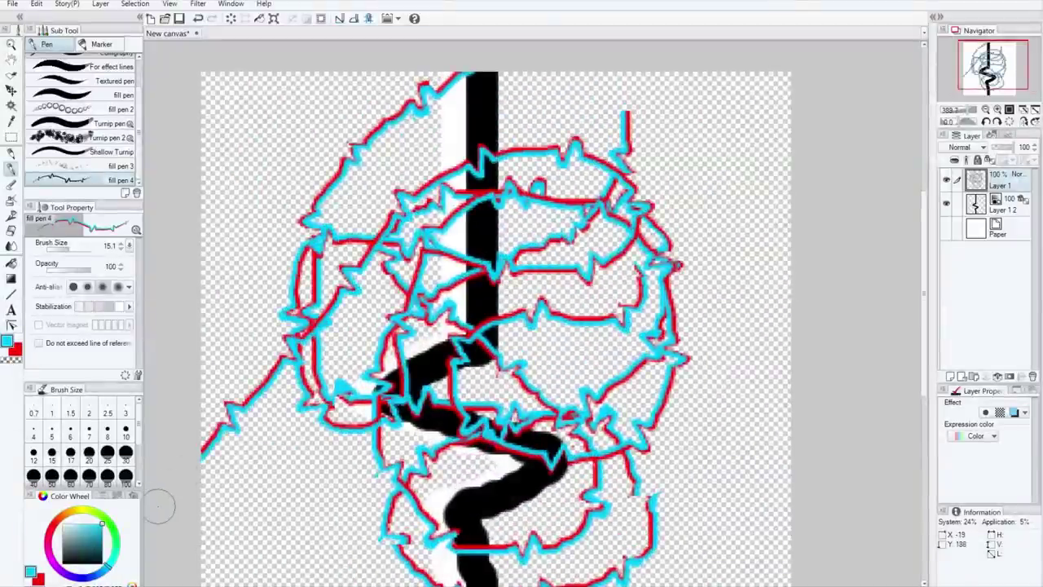